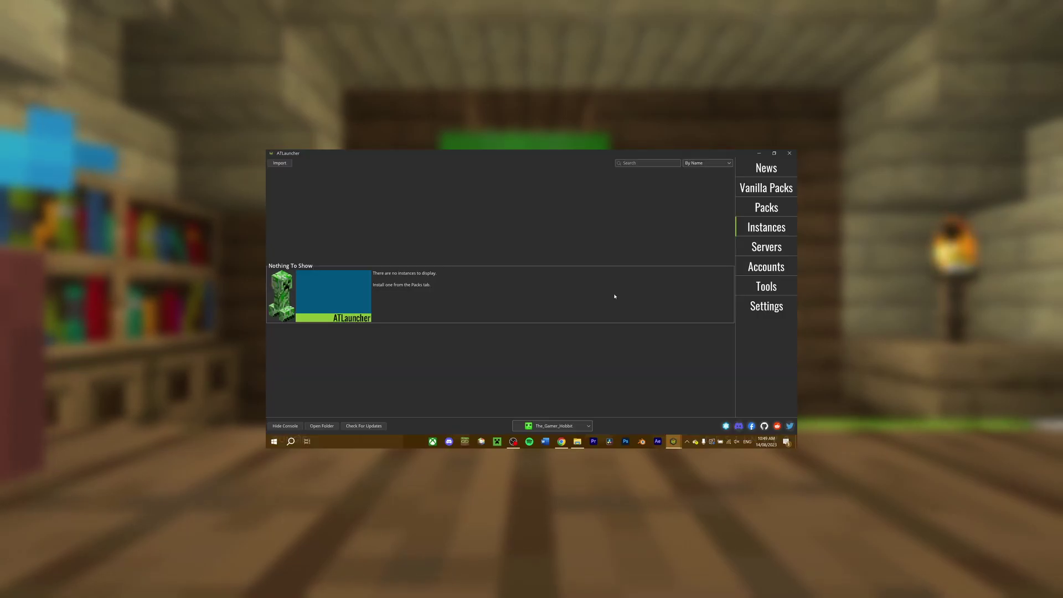
Open Vanilla Packs in ATLauncher, then play Latest release 1.20.1 in Minecraft Launcher
click(766, 188)
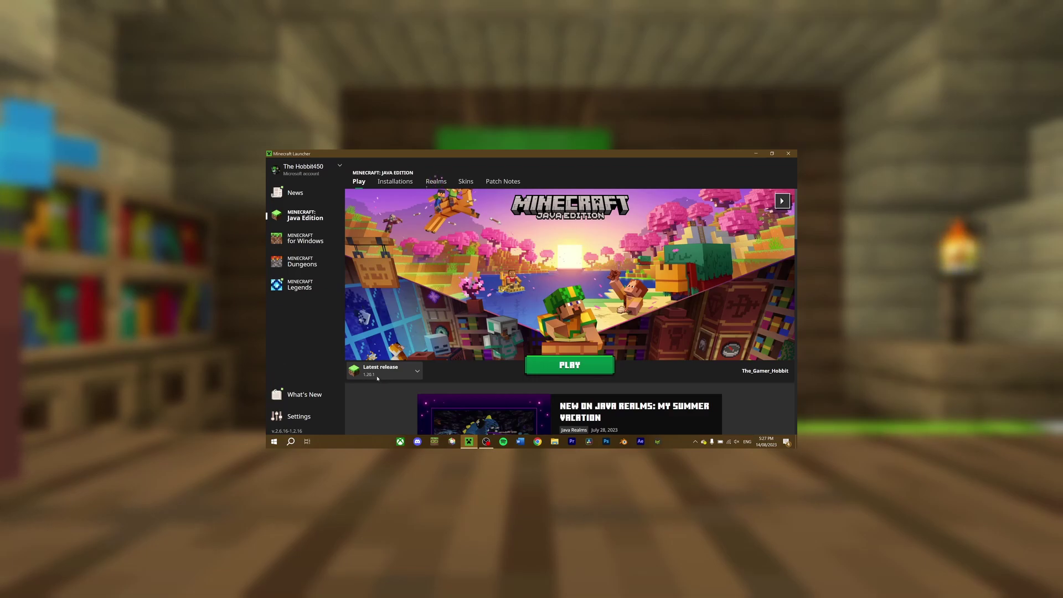
click(563, 371)
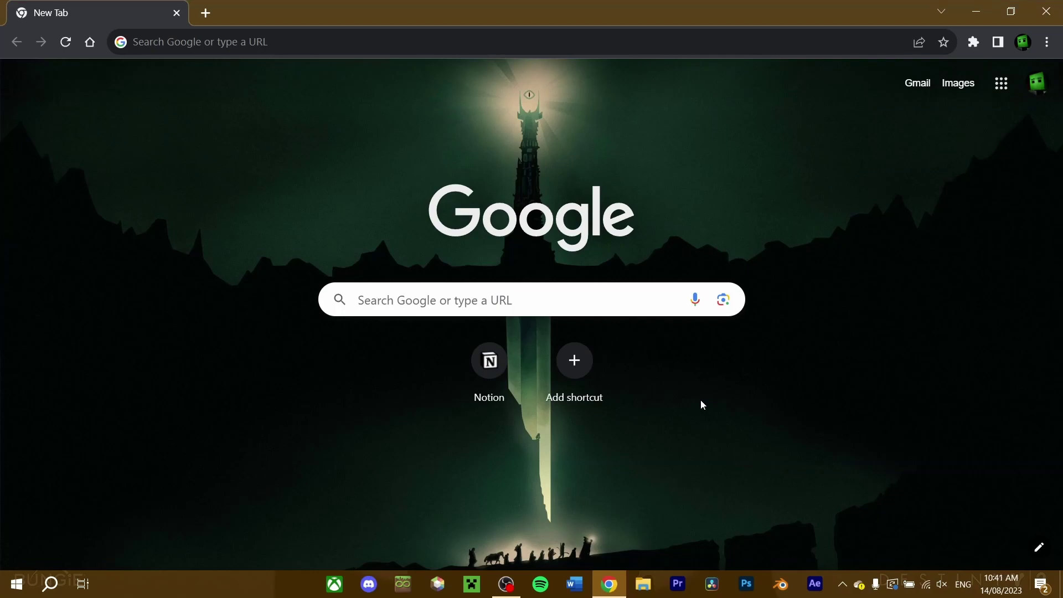
Search 'minecraft neoforge', go to neoforged.net and download the Latest NeoForge Installer
click(577, 45)
text(minecr)
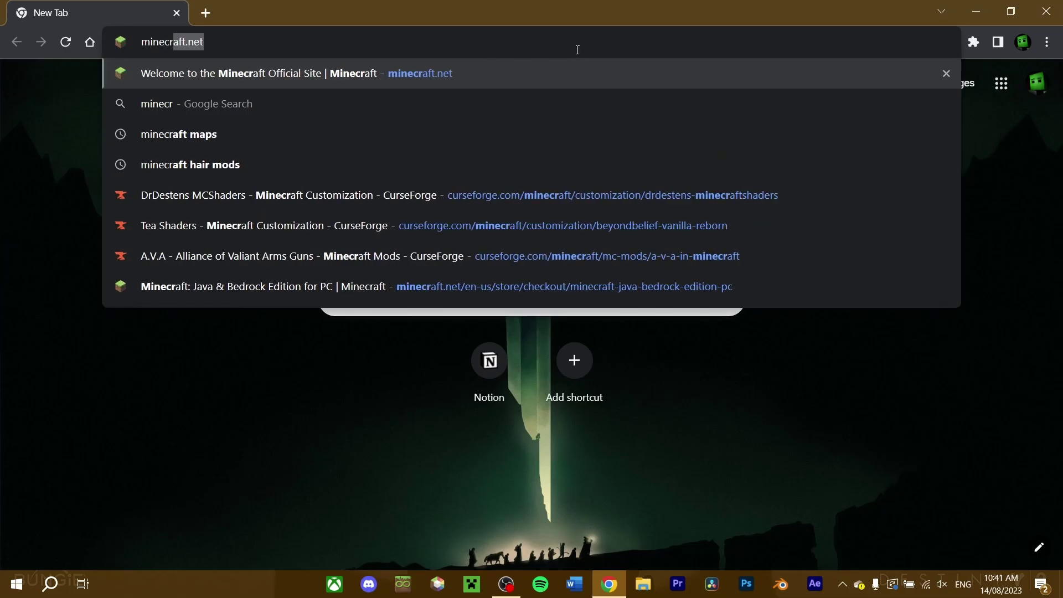
text(aft neoforge)
key(Return)
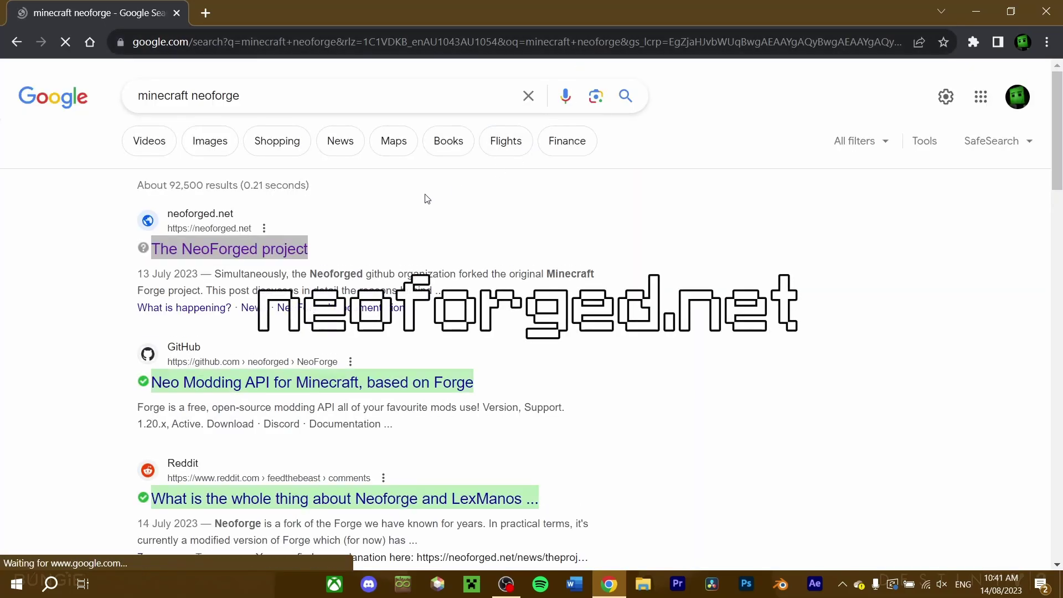
click(230, 256)
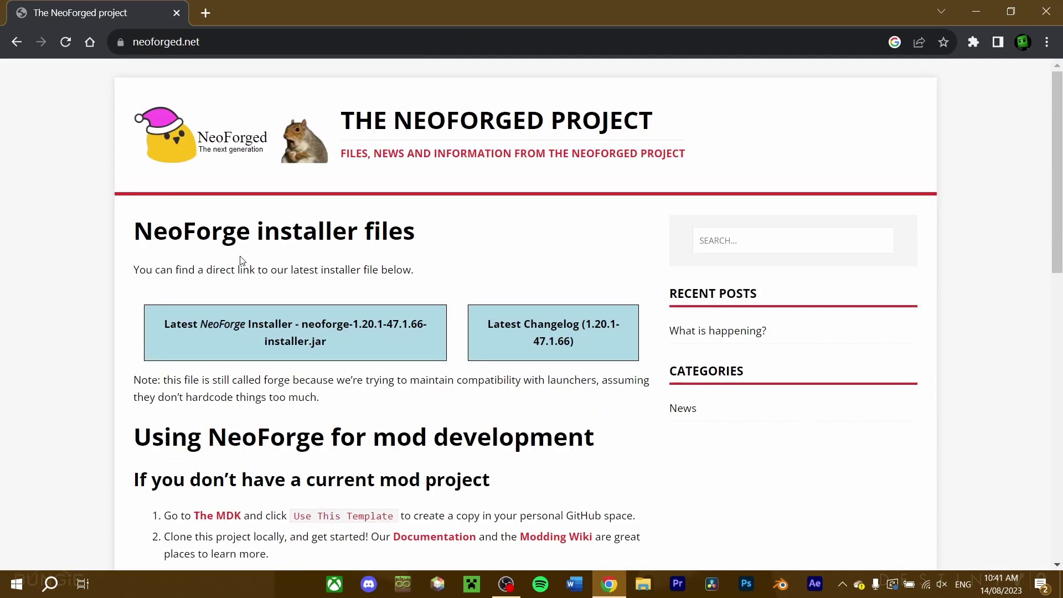
click(292, 342)
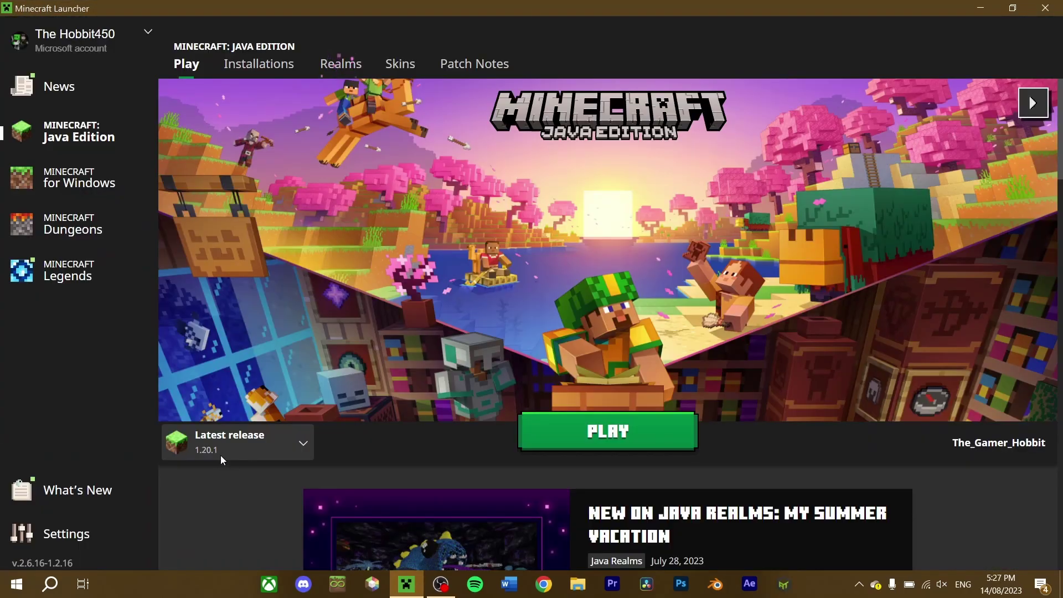
Launch vanilla Latest release 1.20.1 once and wait for the title screen
click(587, 447)
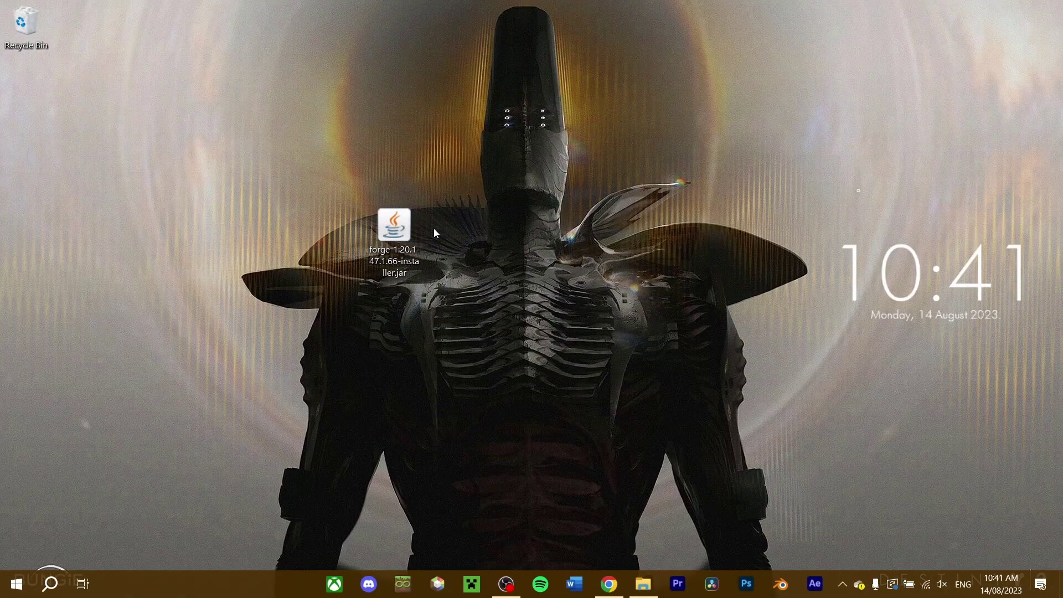
Open forge-1.20.1-47.1.66-installer.jar with Java through Open with, after double-clicking fails
double_click(408, 231)
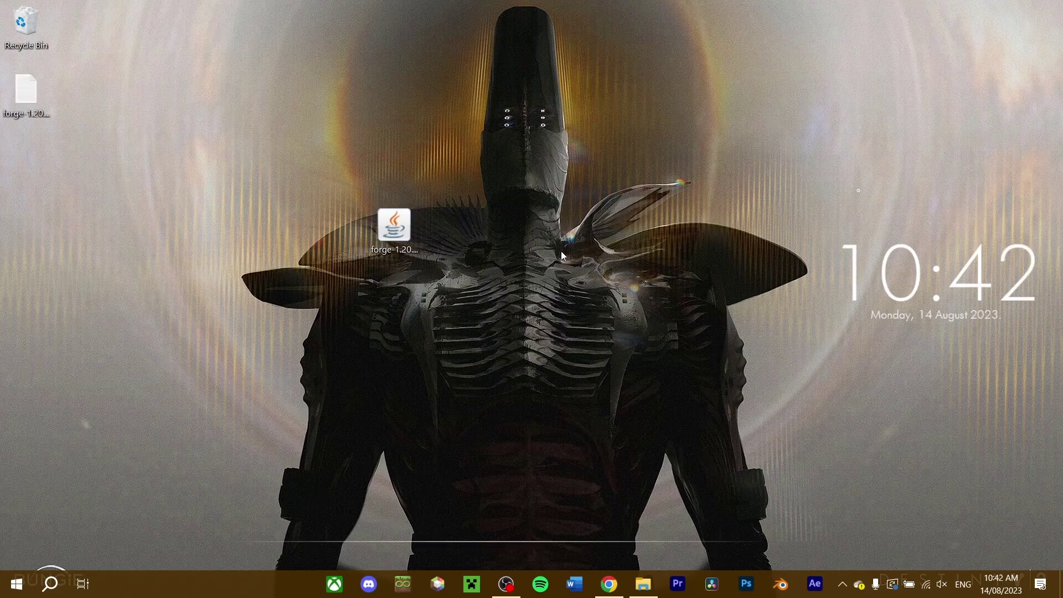
right_click(399, 235)
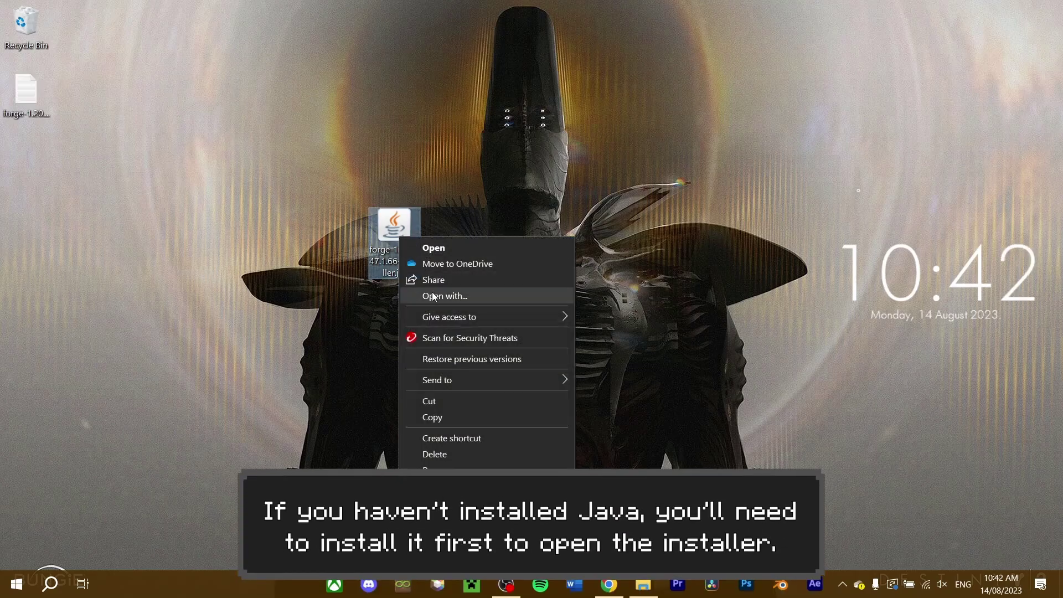
click(444, 296)
click(542, 389)
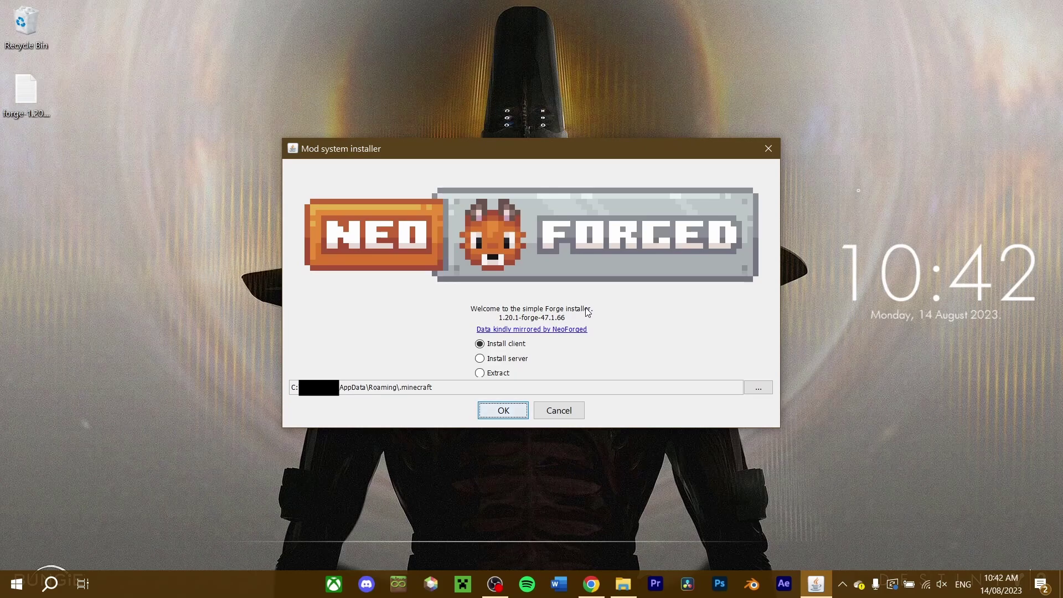
Install the 1.20.1-forge-47.1.66 client into .minecraft and dismiss the Complete dialog
click(519, 348)
click(502, 410)
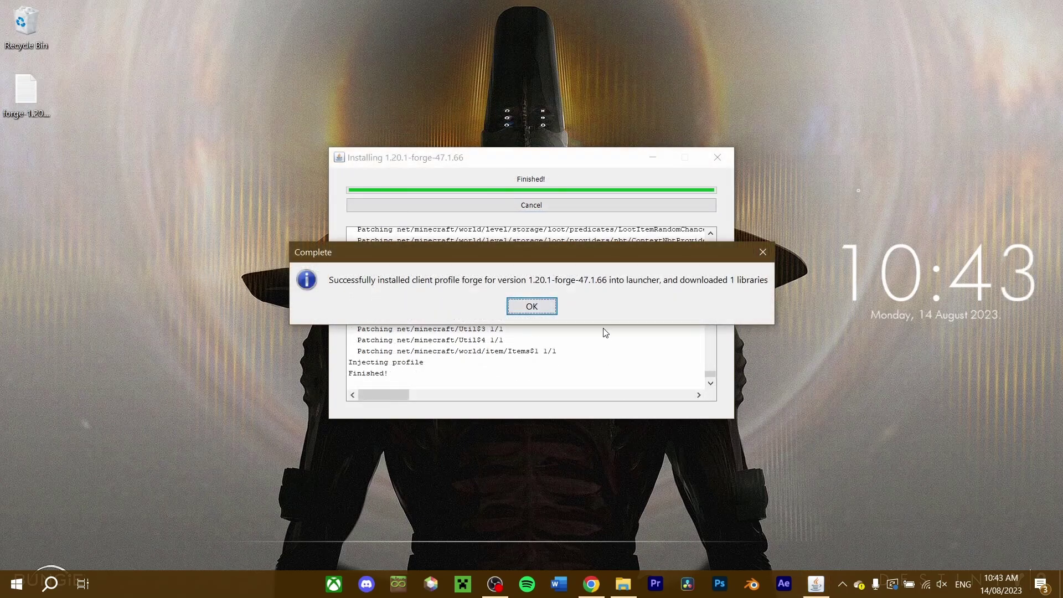
click(535, 305)
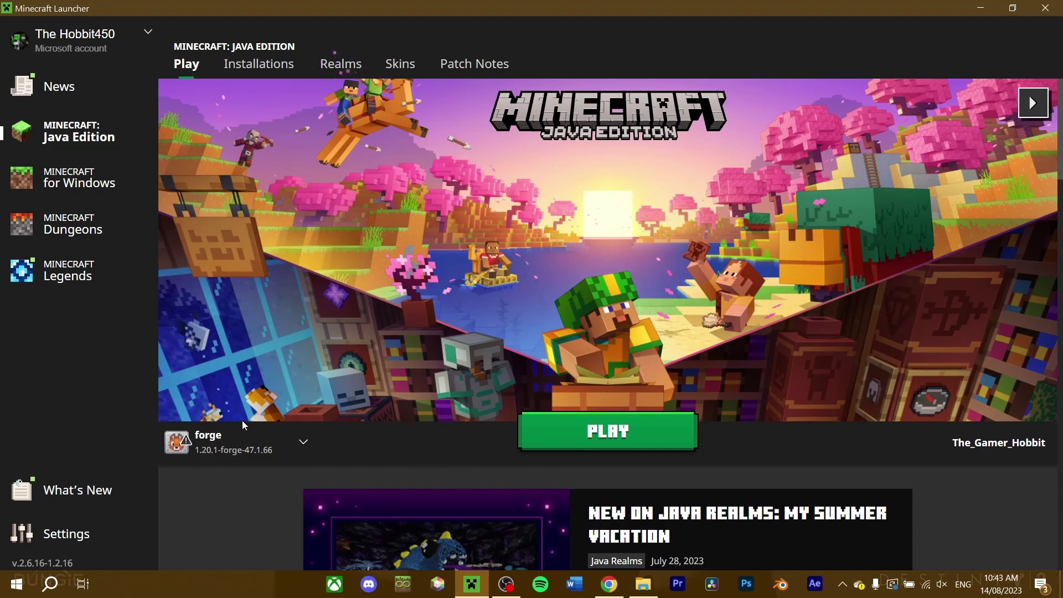
Choose the forge installation next to PLAY and launch it, accepting the modified-installation warning
mouse_move(222, 448)
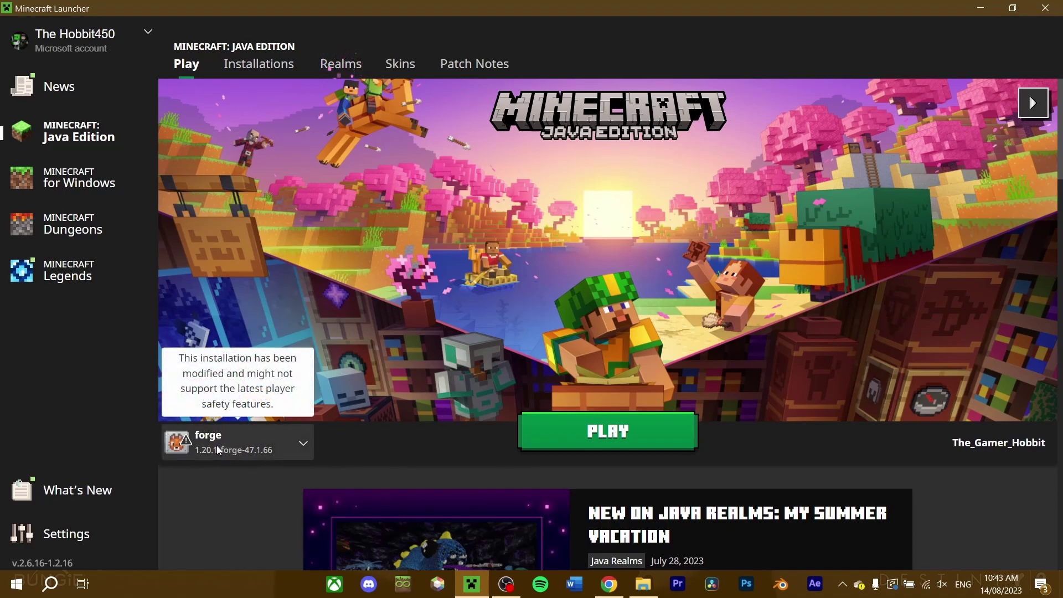
click(296, 440)
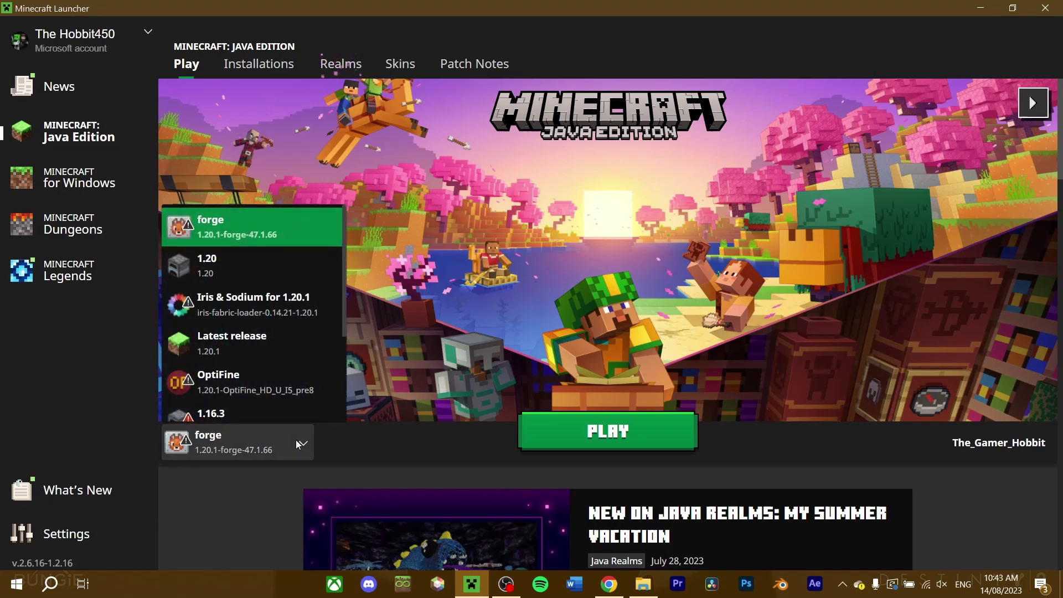
click(308, 231)
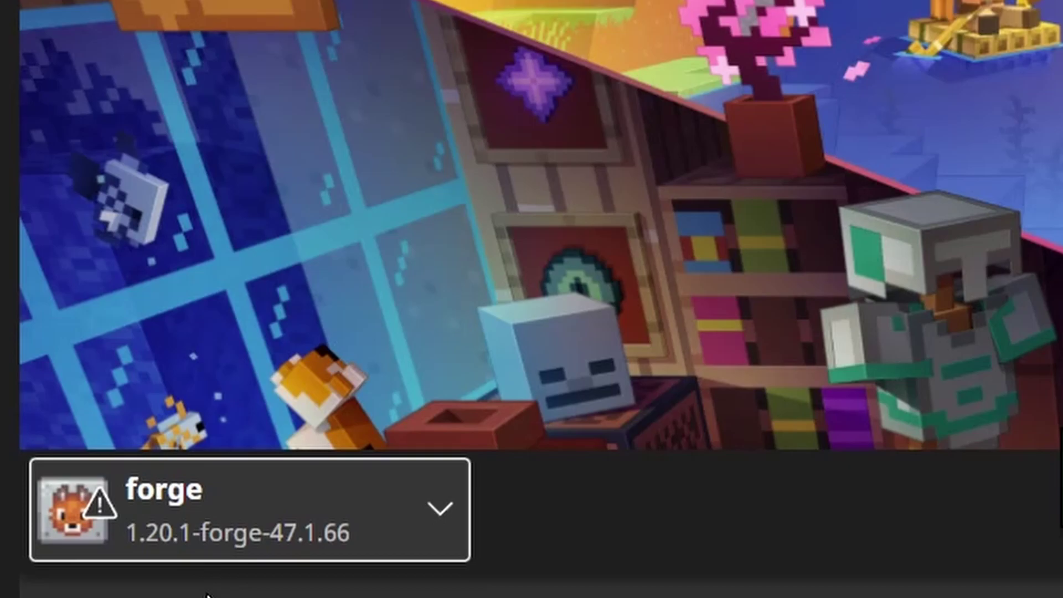
mouse_move(87, 555)
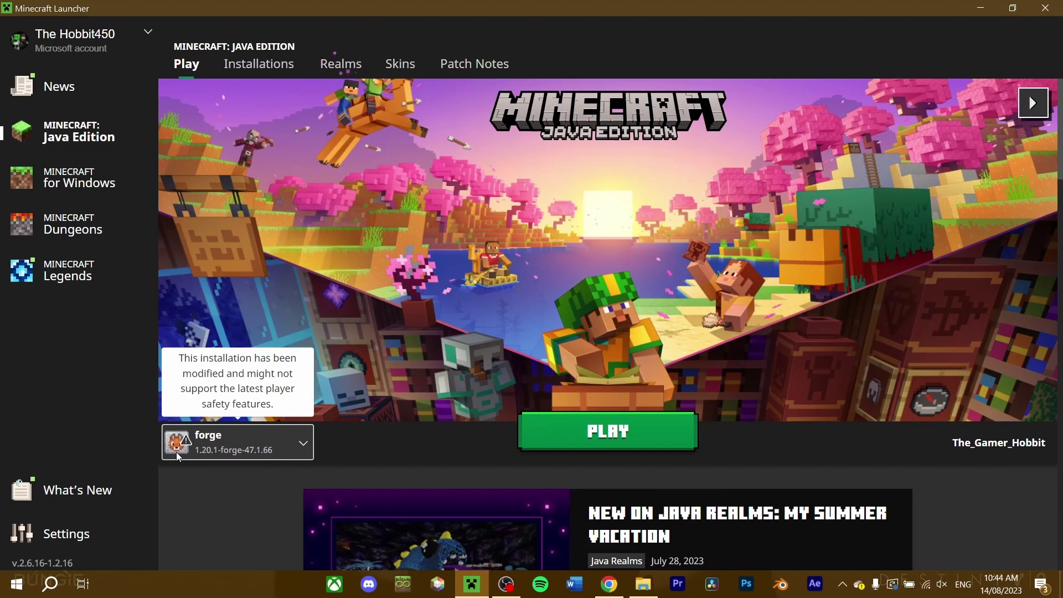
click(591, 432)
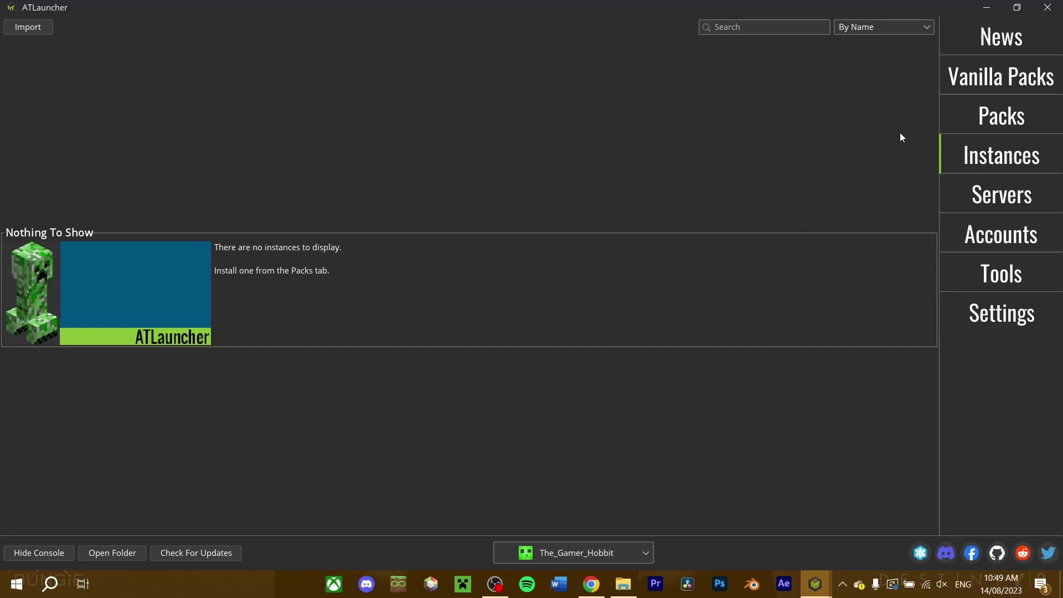
Create a Vanilla Packs 1.20.1 instance with NeoForge loader 47.1.66 and confirm it installed
click(998, 74)
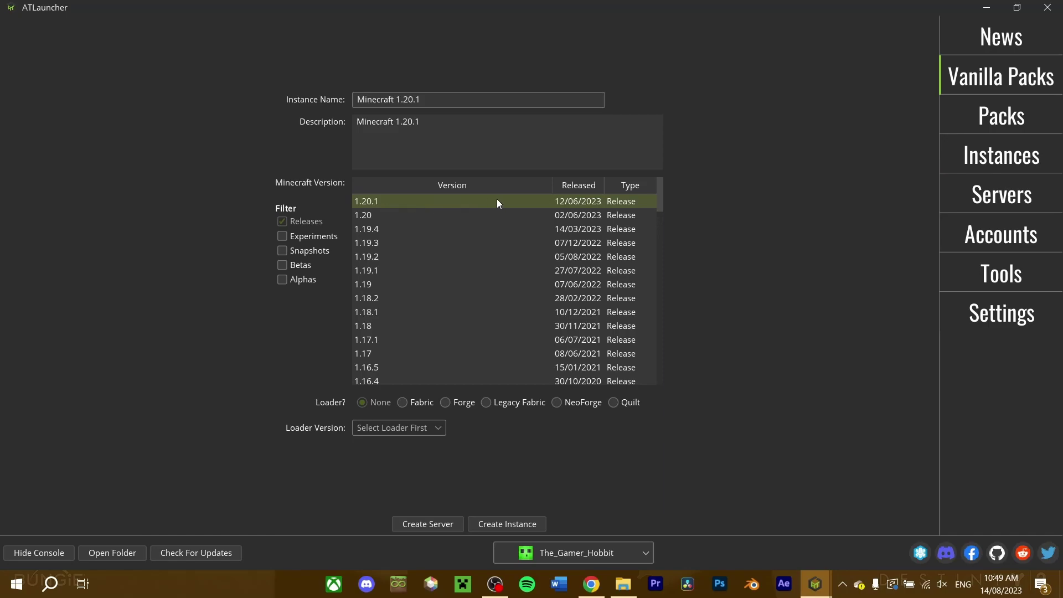
click(452, 202)
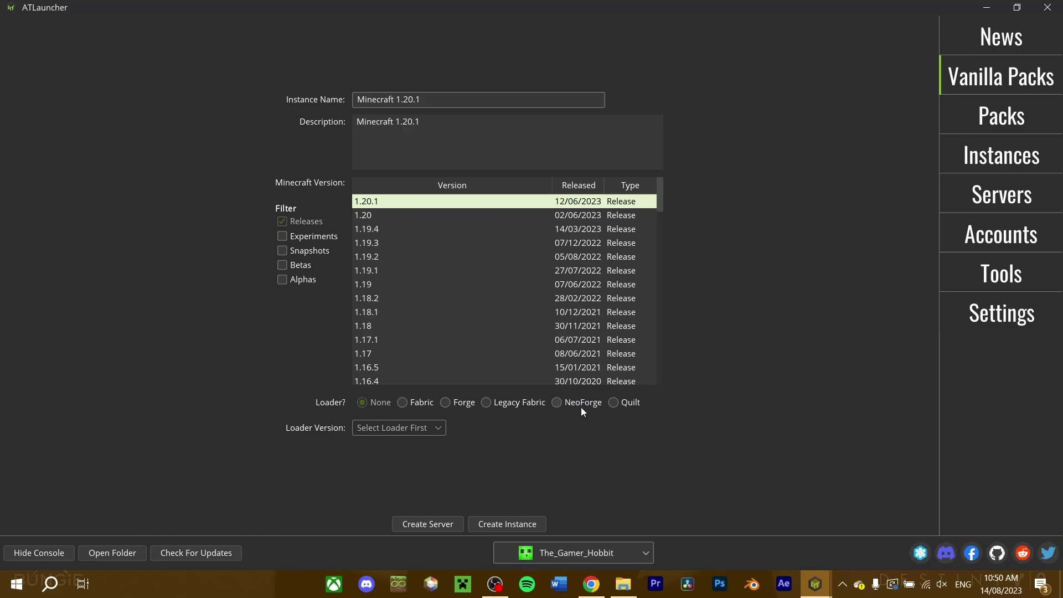
click(556, 402)
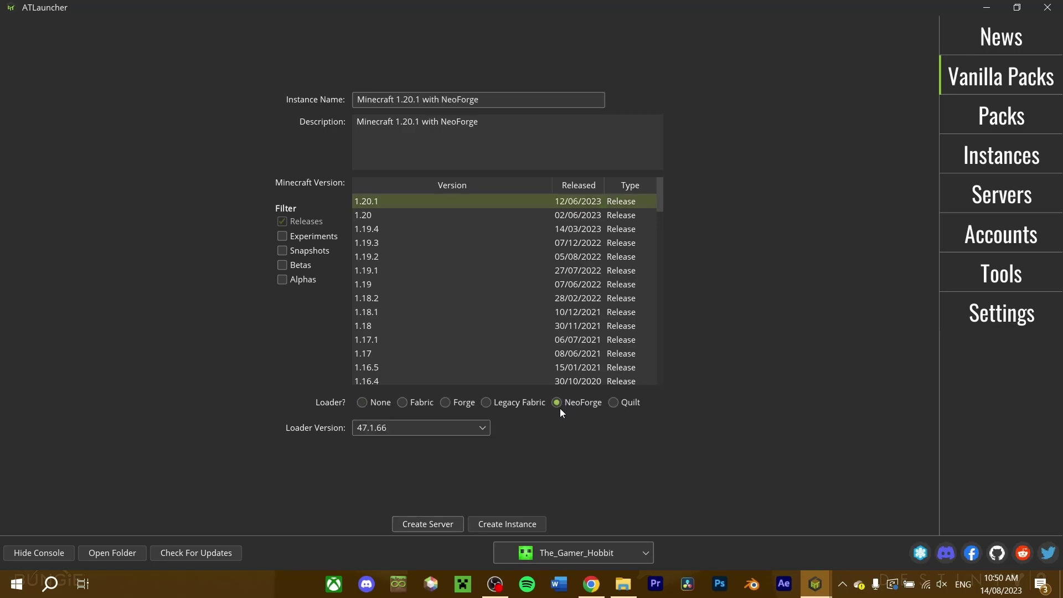
click(482, 428)
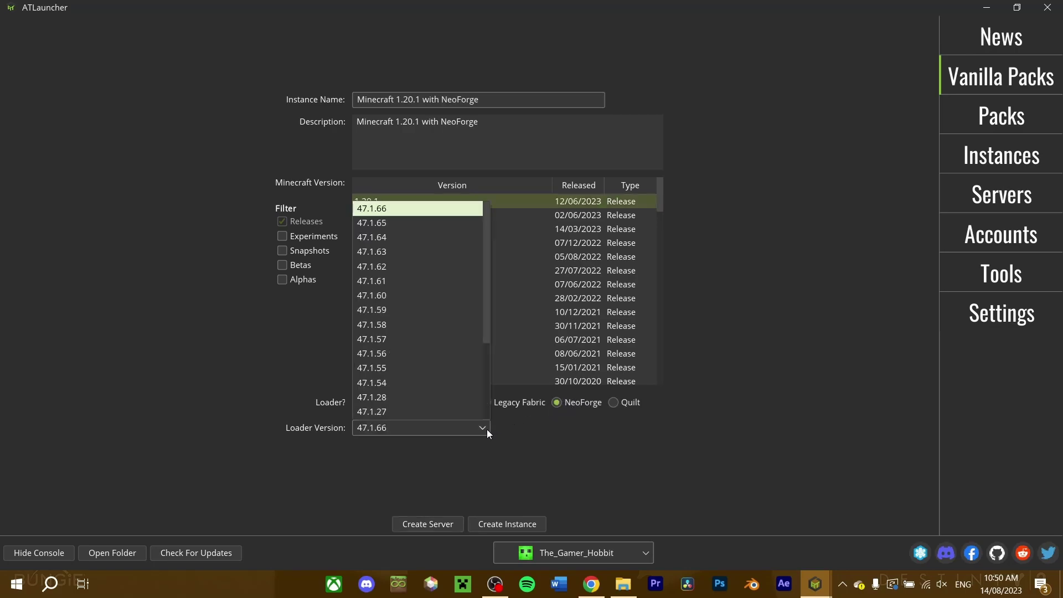
click(471, 211)
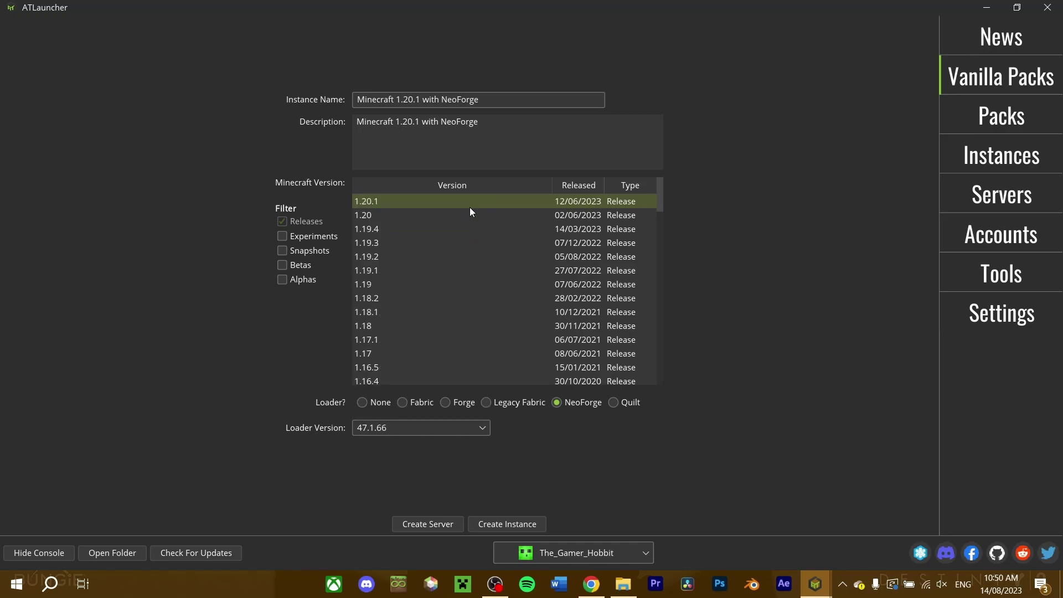
click(503, 524)
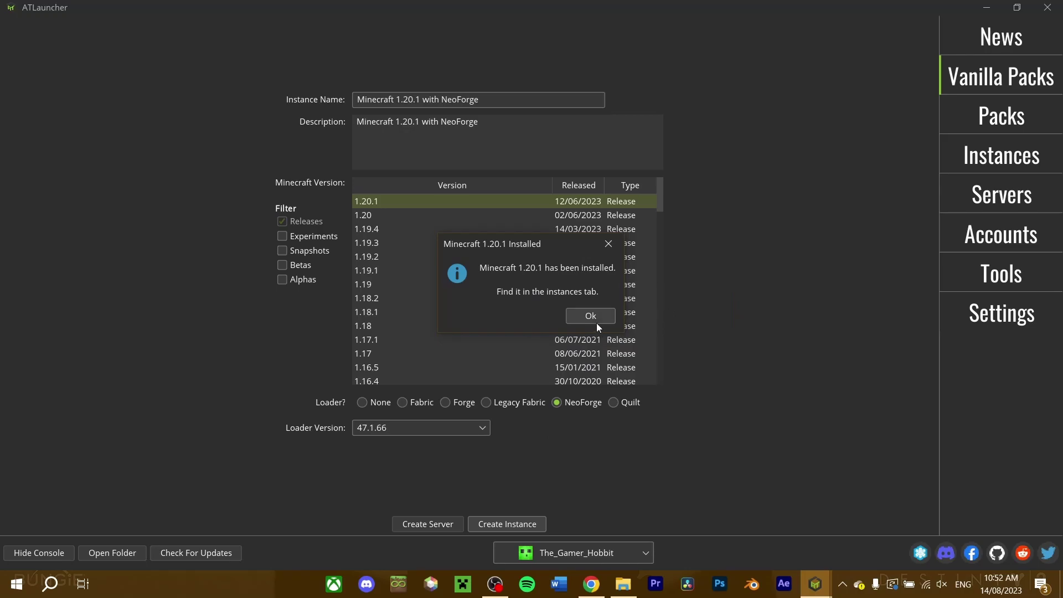
click(596, 318)
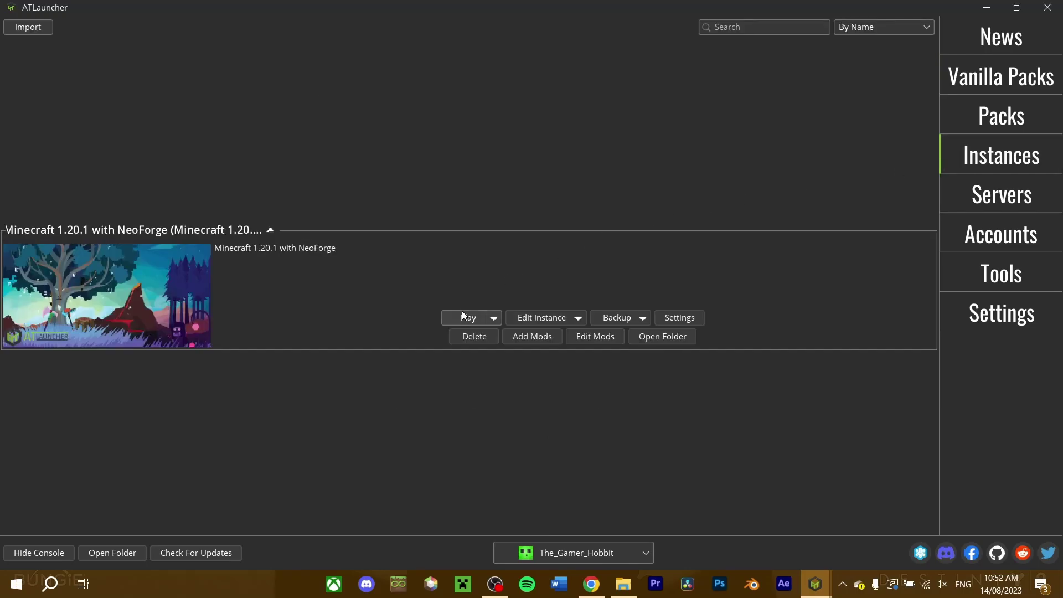
Play the 'Minecraft 1.20.1 with NeoForge' instance from the Instances tab
click(471, 318)
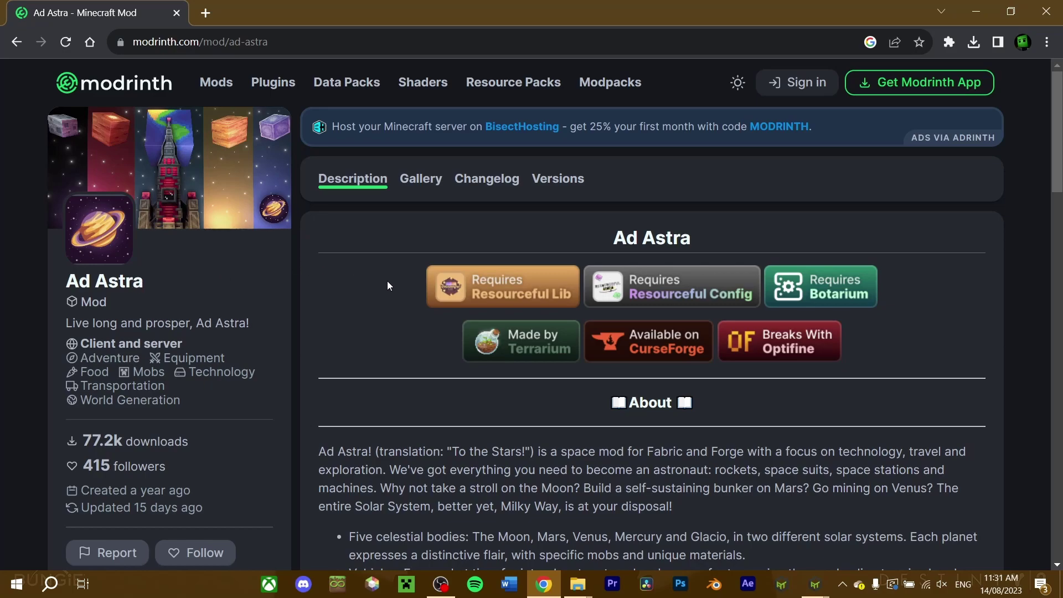
Scroll through Ad Astra's description and required libraries, then open its Versions tab
scroll(387, 280, down, 6)
scroll(338, 304, down, 4)
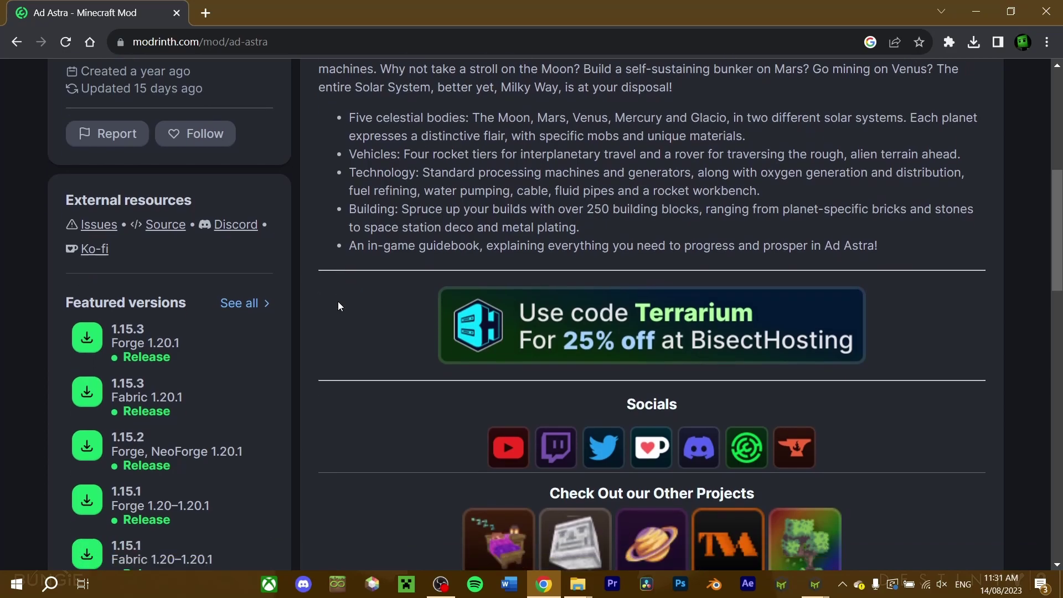
scroll(390, 293, up, 10)
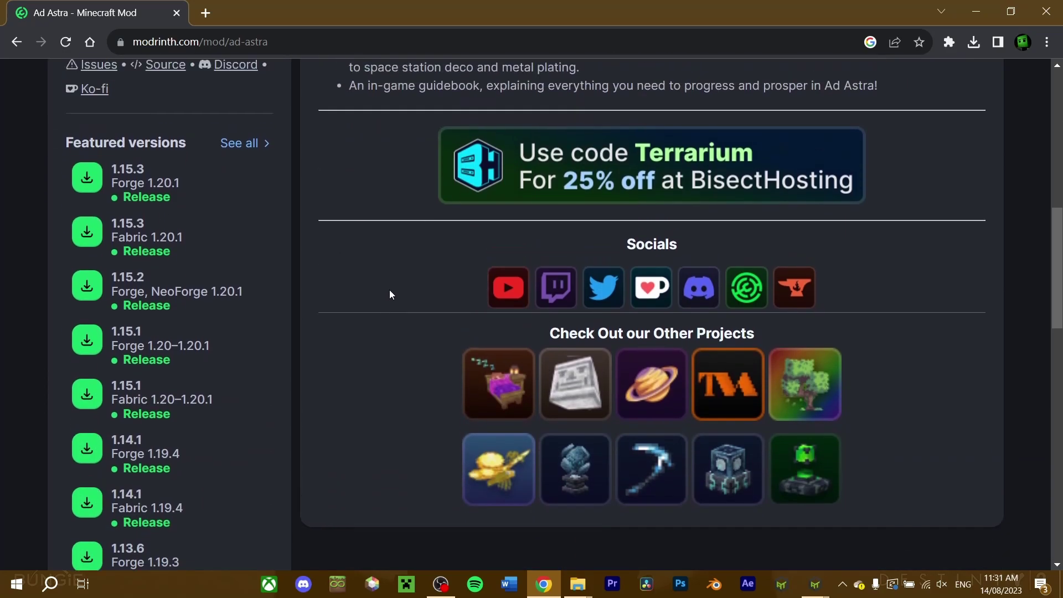
scroll(390, 290, up, 2)
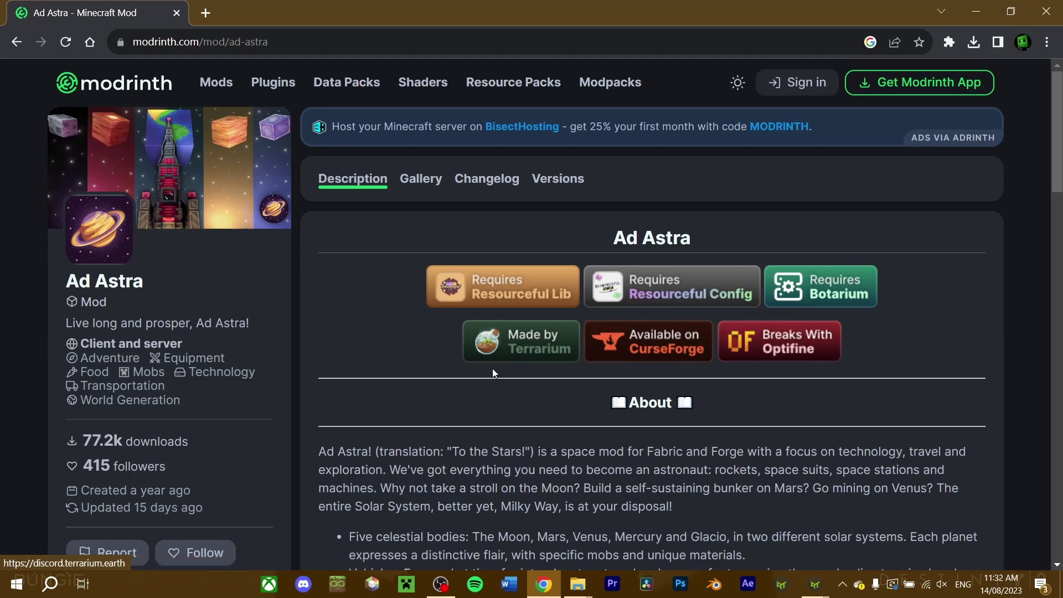
scroll(340, 397, down, 10)
scroll(341, 398, down, 1)
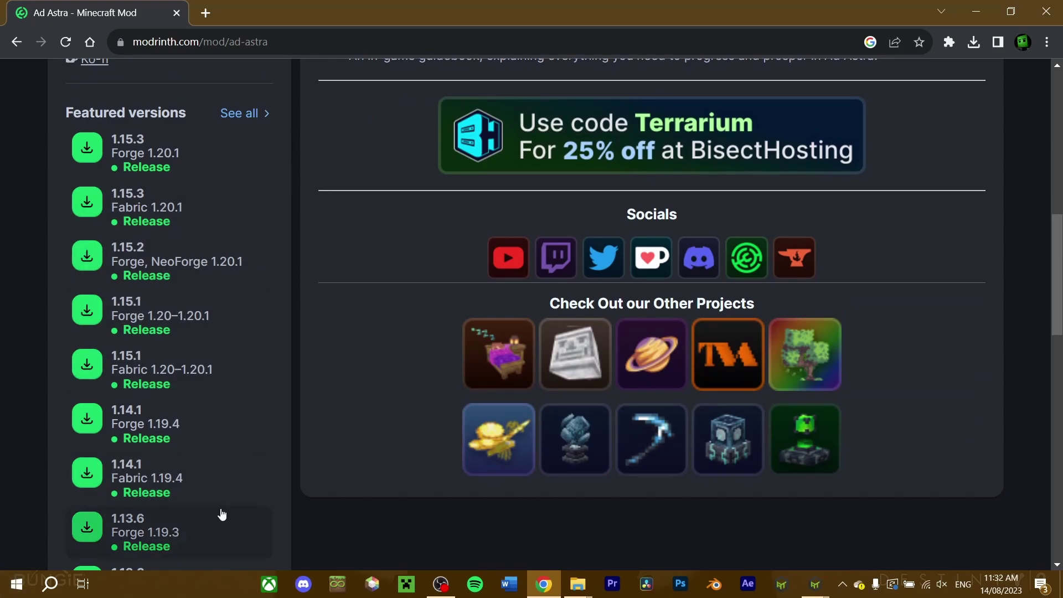
scroll(252, 508, up, 15)
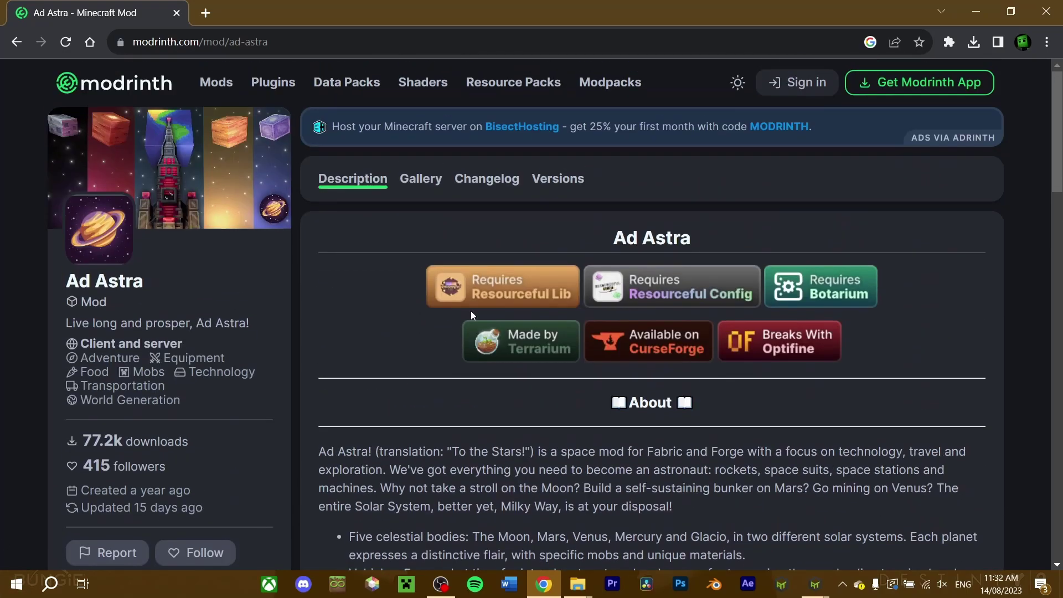
click(564, 185)
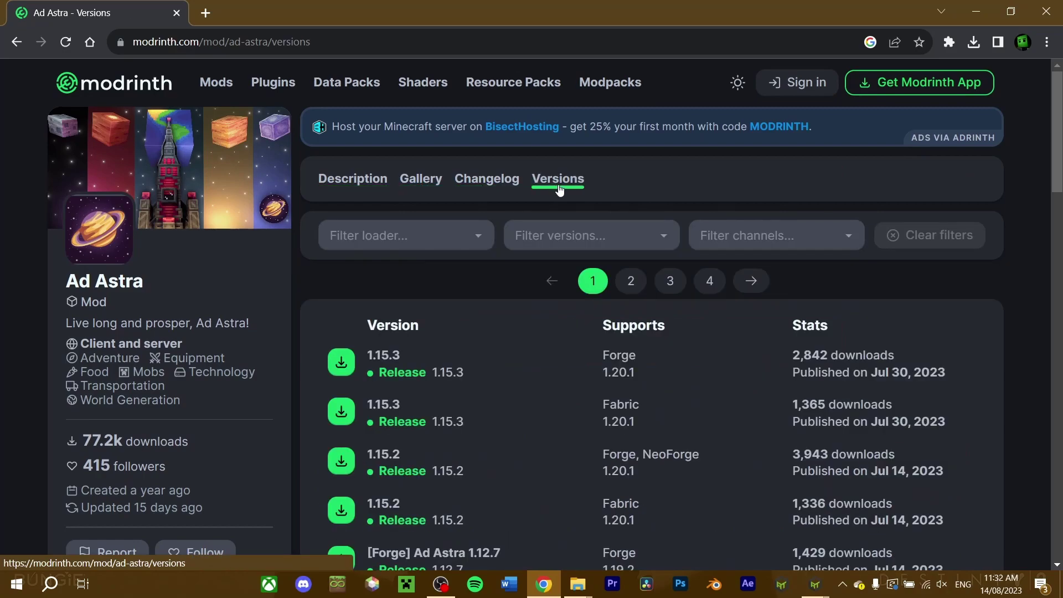
Open the Ad Astra 1.15.2 Forge/NeoForge 1.20.1 version, check its dependencies and download it
scroll(683, 186, down, 1)
scroll(682, 180, down, 4)
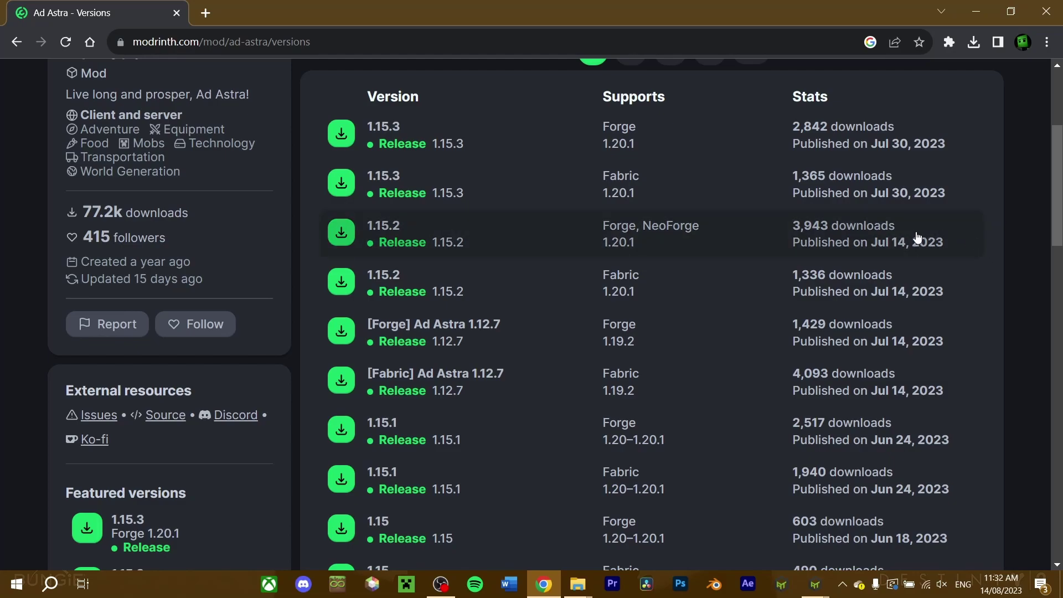
click(516, 241)
scroll(670, 250, down, 4)
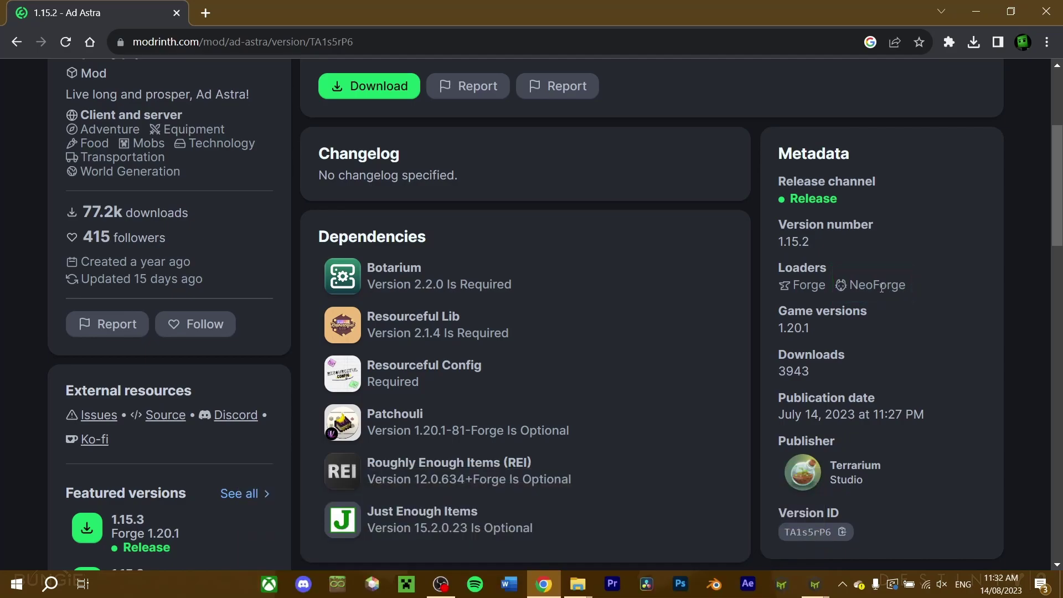
scroll(863, 307, up, 2)
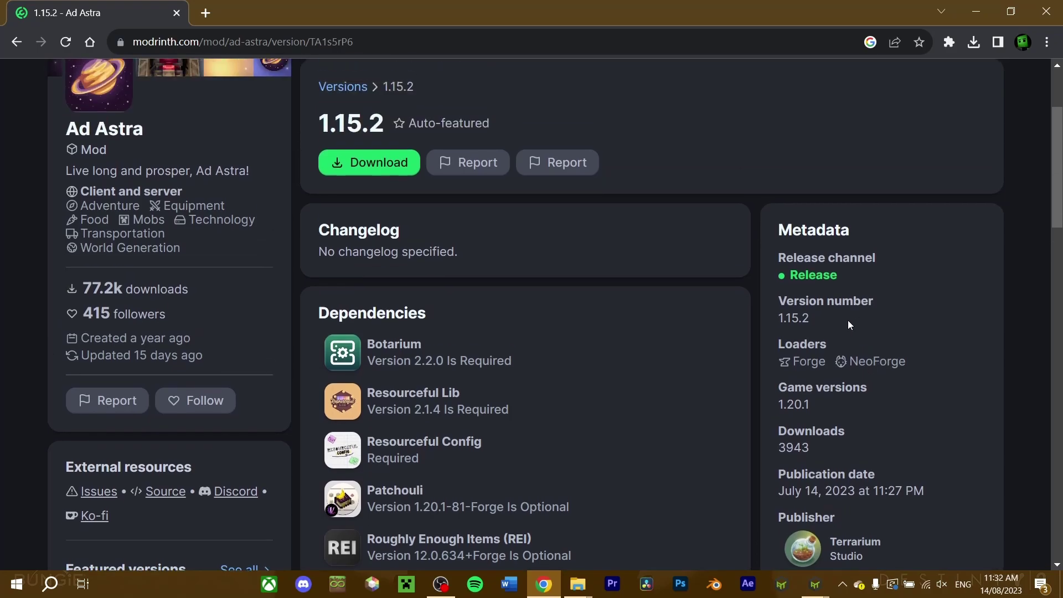
click(382, 163)
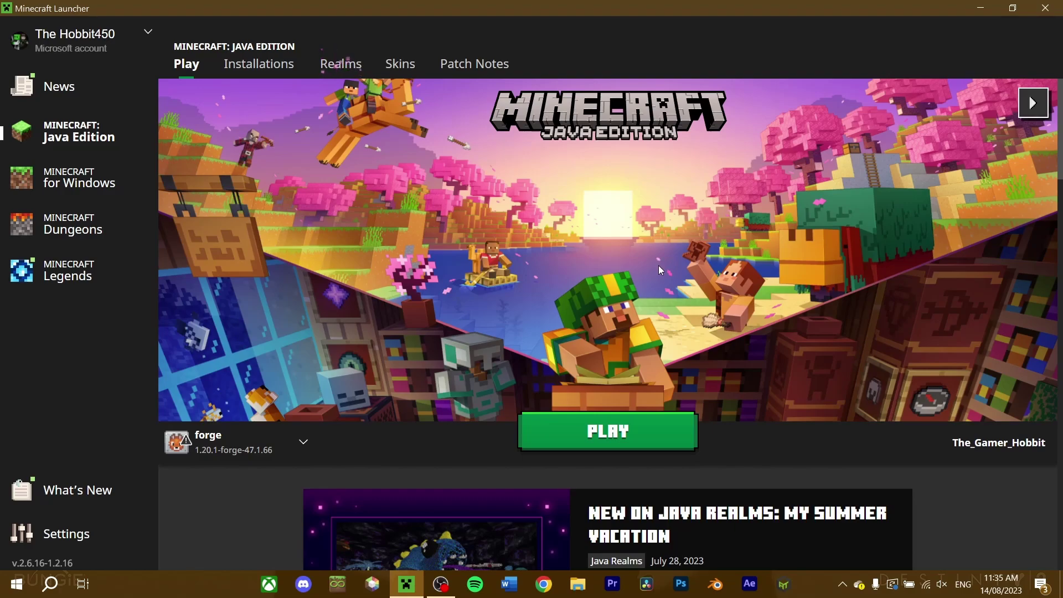
Open the forge 1.20.1-forge-47.1.66 installation's game folder from the Installations list
click(252, 65)
mouse_move(332, 383)
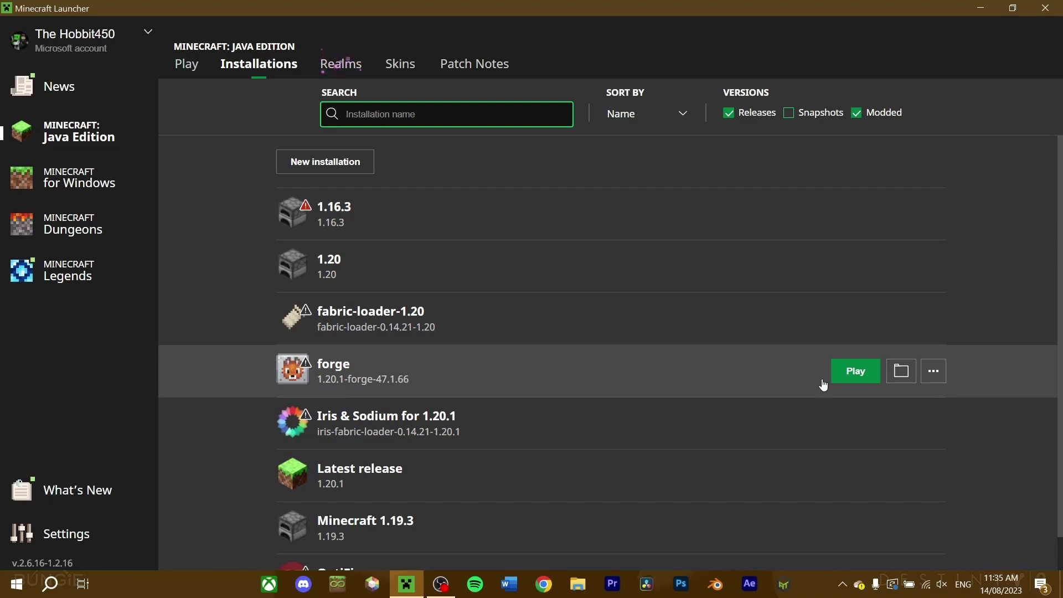
click(902, 372)
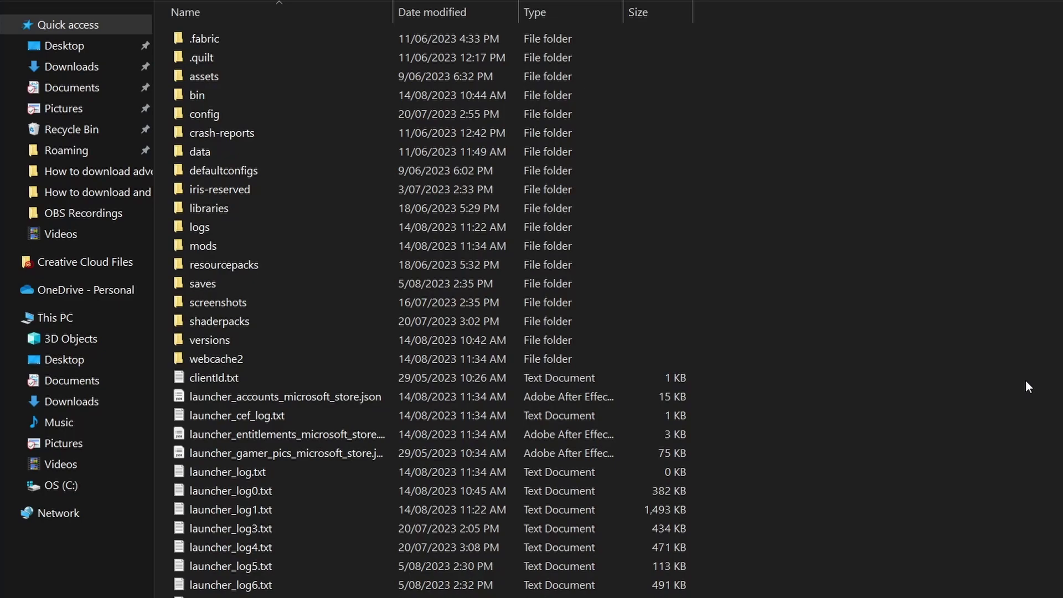
Copy the four mod jars into the mods folder, launch forge 1.20.1, and check Ad Astra's details in Mods
double_click(588, 245)
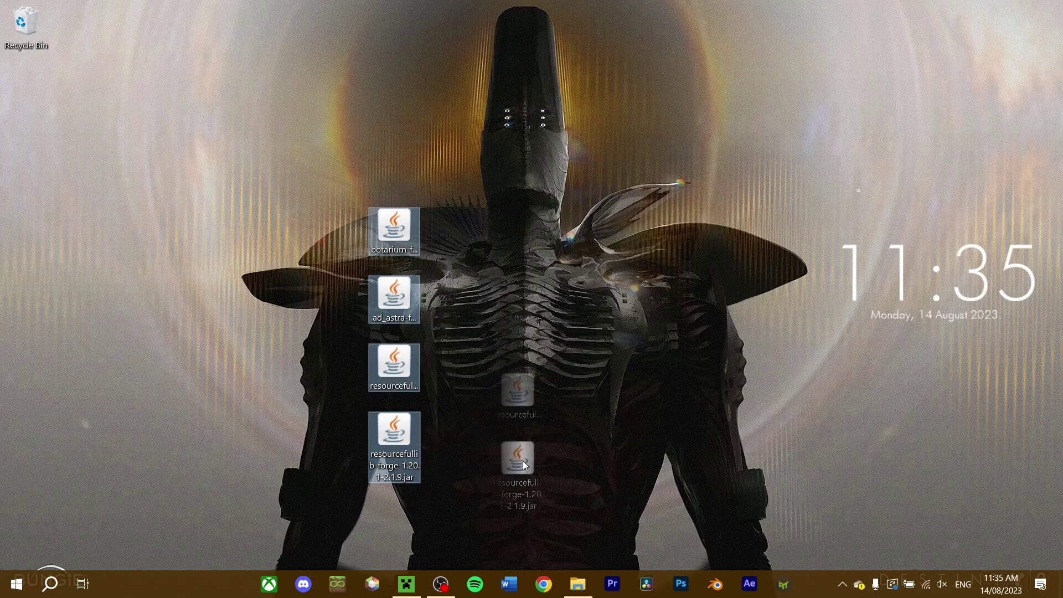
drag(523, 464, 700, 349)
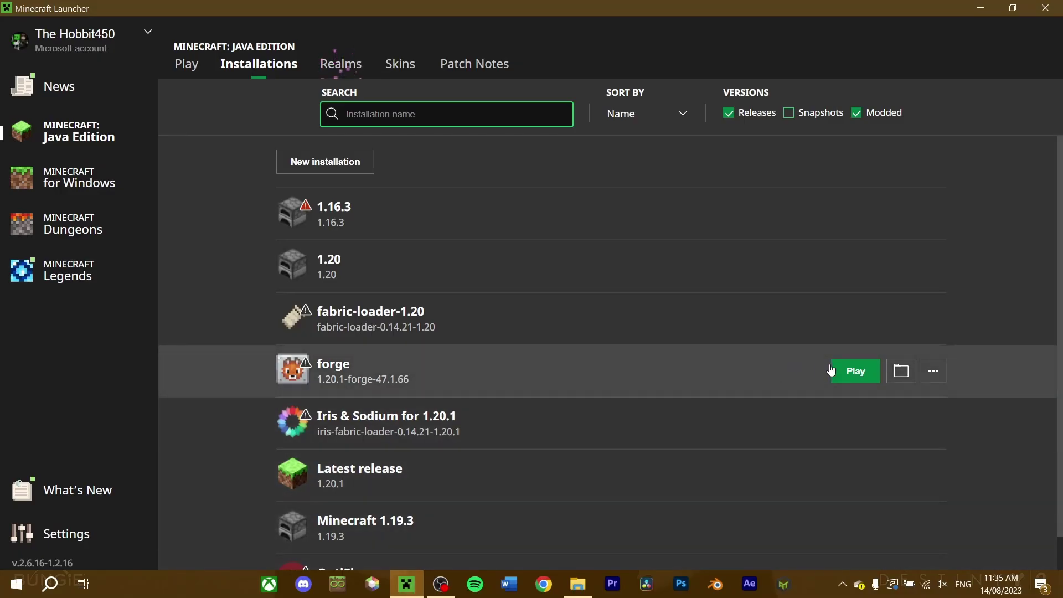
click(852, 371)
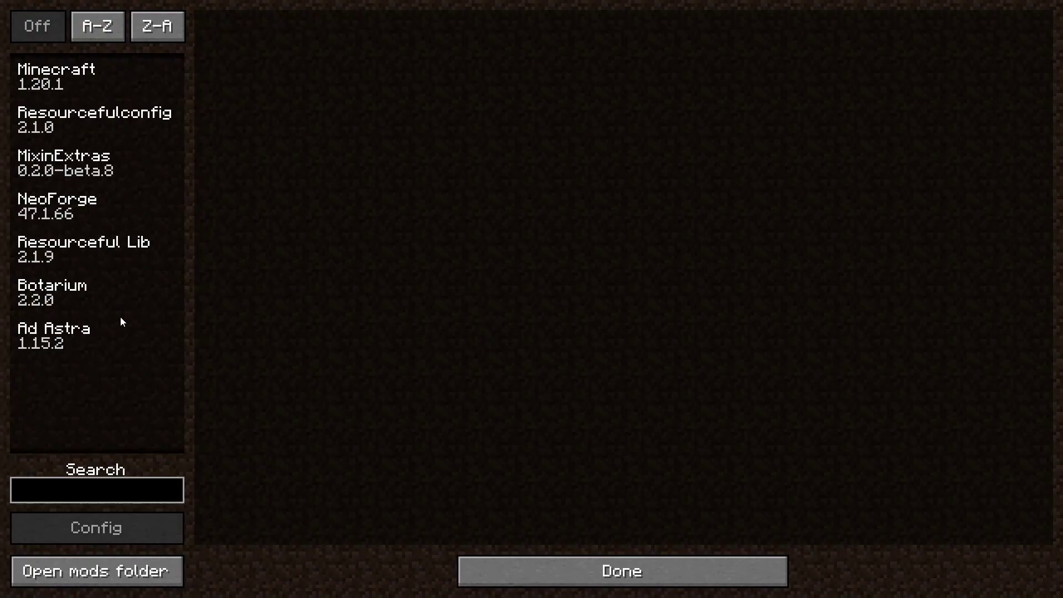
click(105, 334)
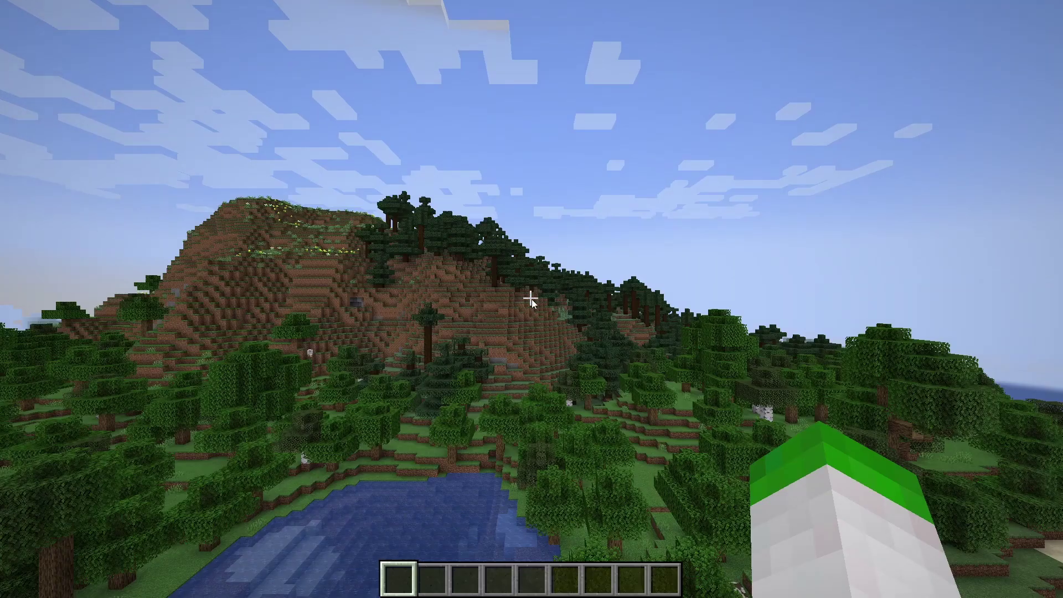
Scroll through the Ad Astra creative tab on page 2, checking items like Ostrum Nugget and Calorite Plating
key(e)
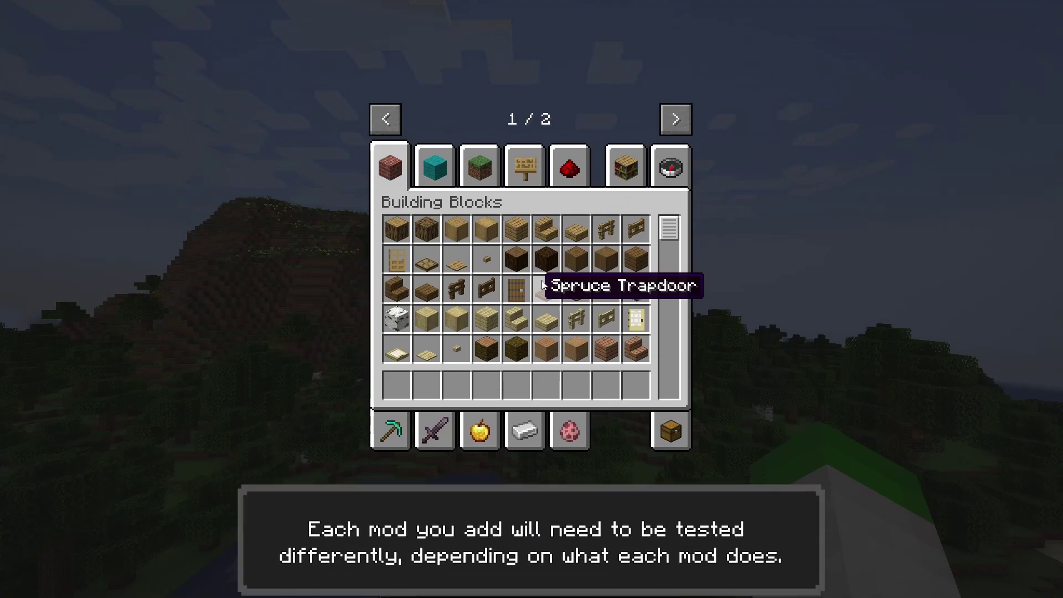
click(688, 123)
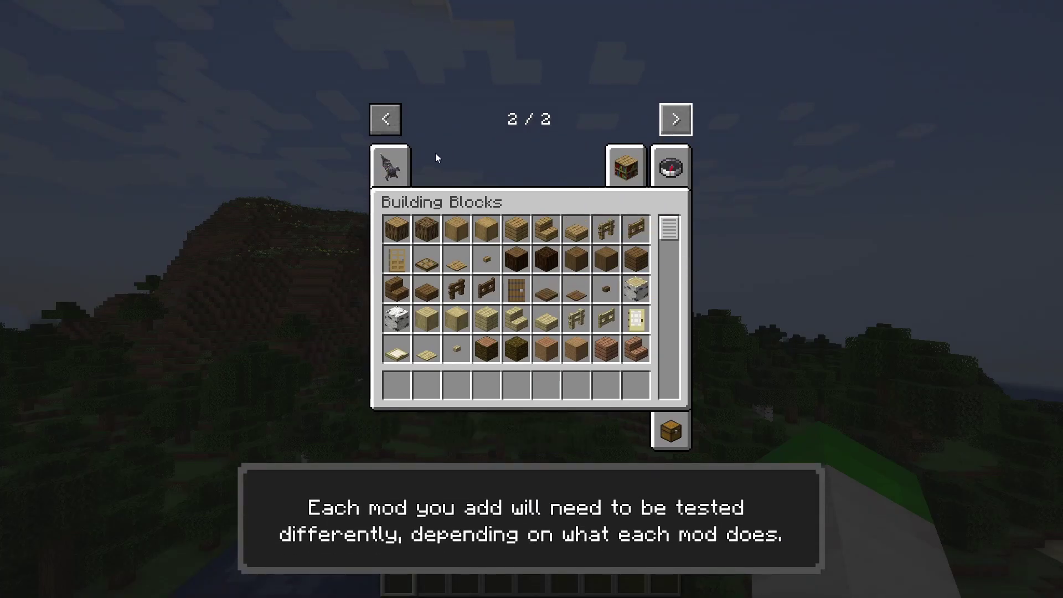
click(389, 161)
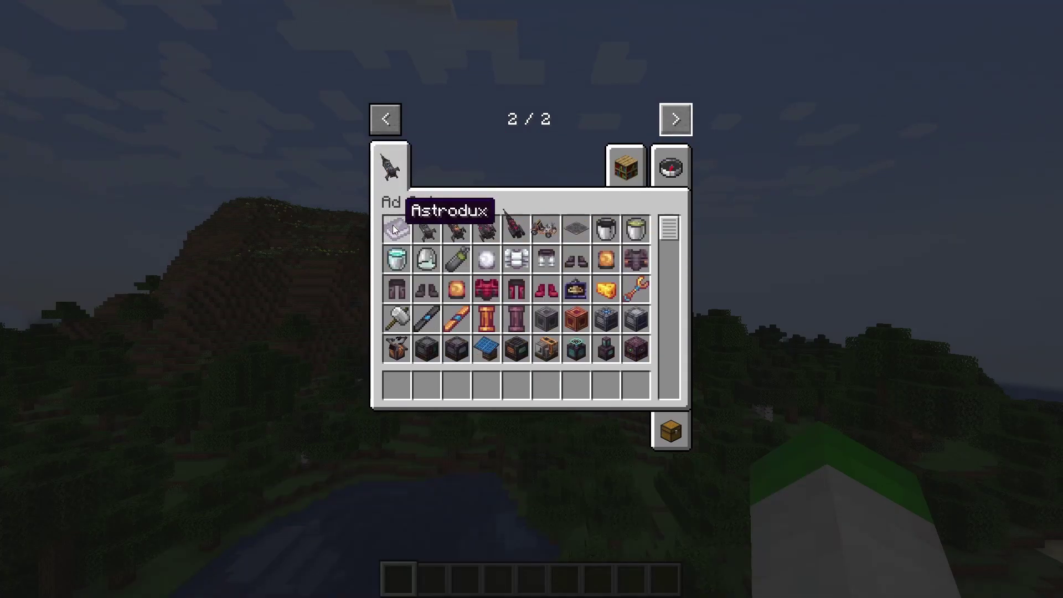
scroll(488, 232, down, 3)
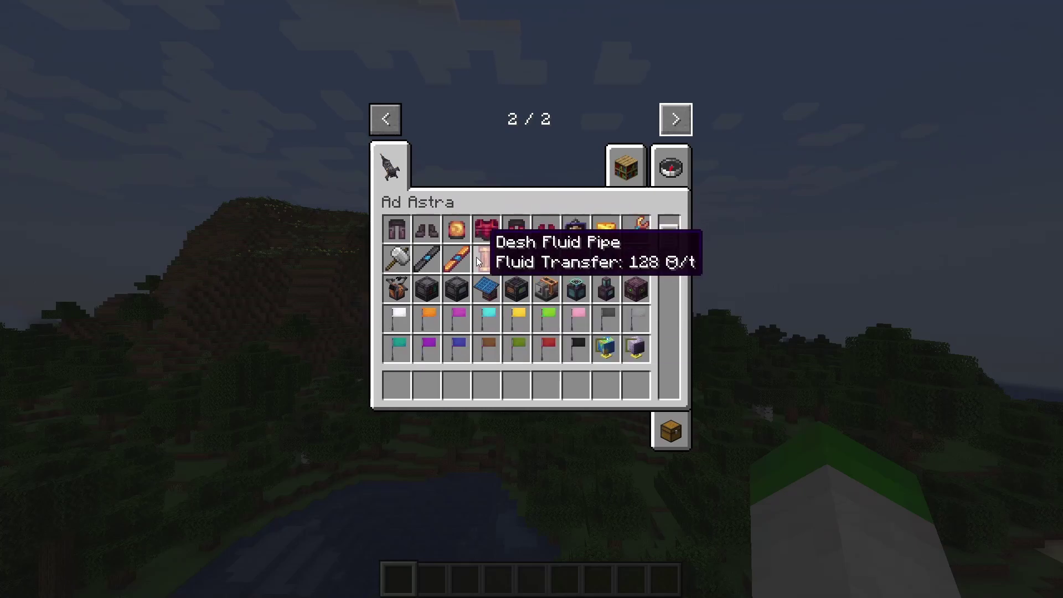
scroll(451, 284, down, 4)
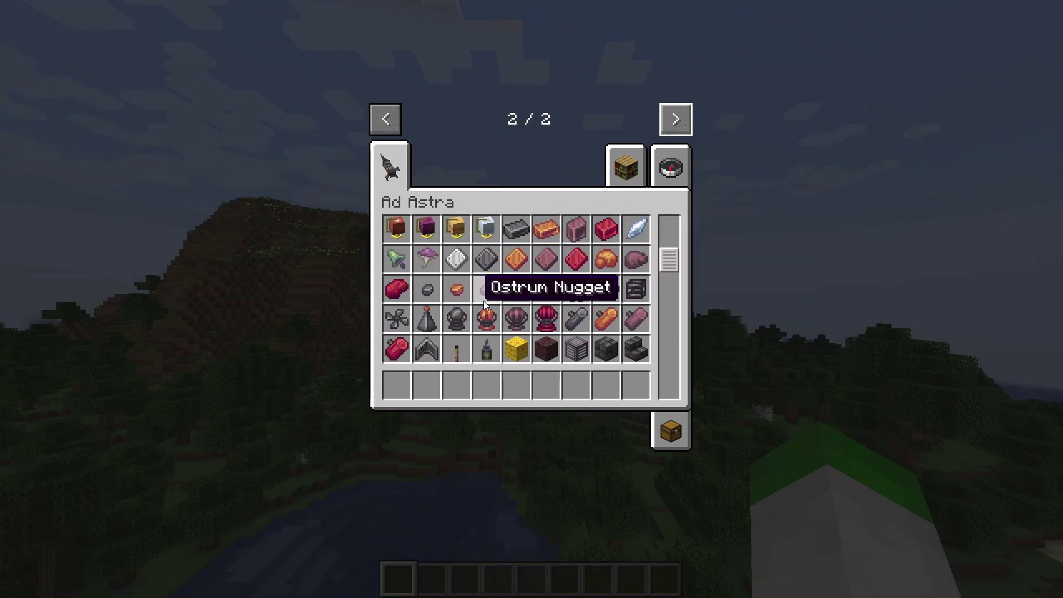
scroll(554, 322, down, 5)
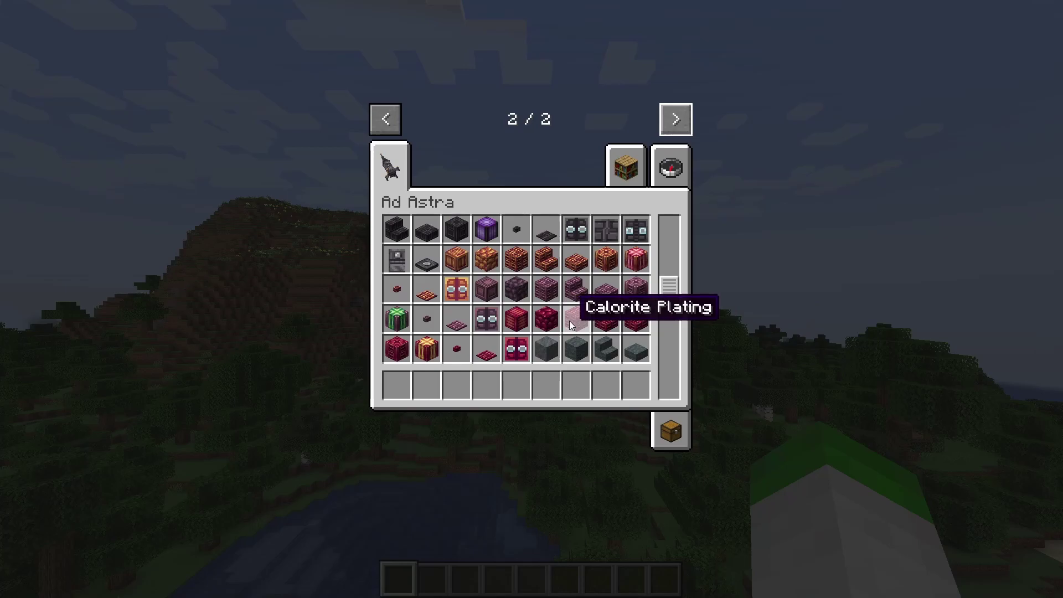
scroll(563, 337, down, 10)
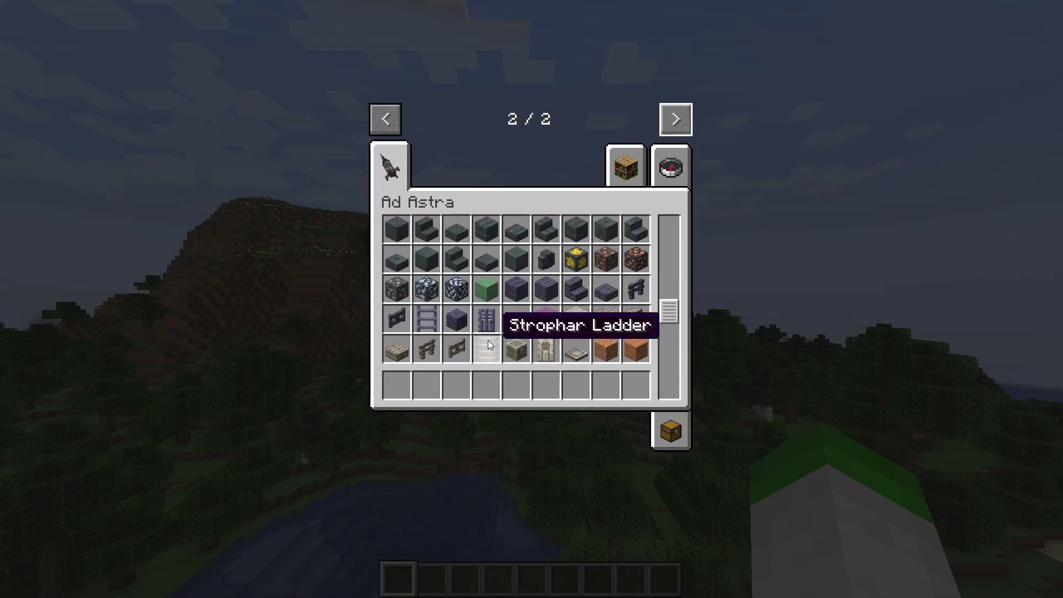
scroll(487, 342, down, 7)
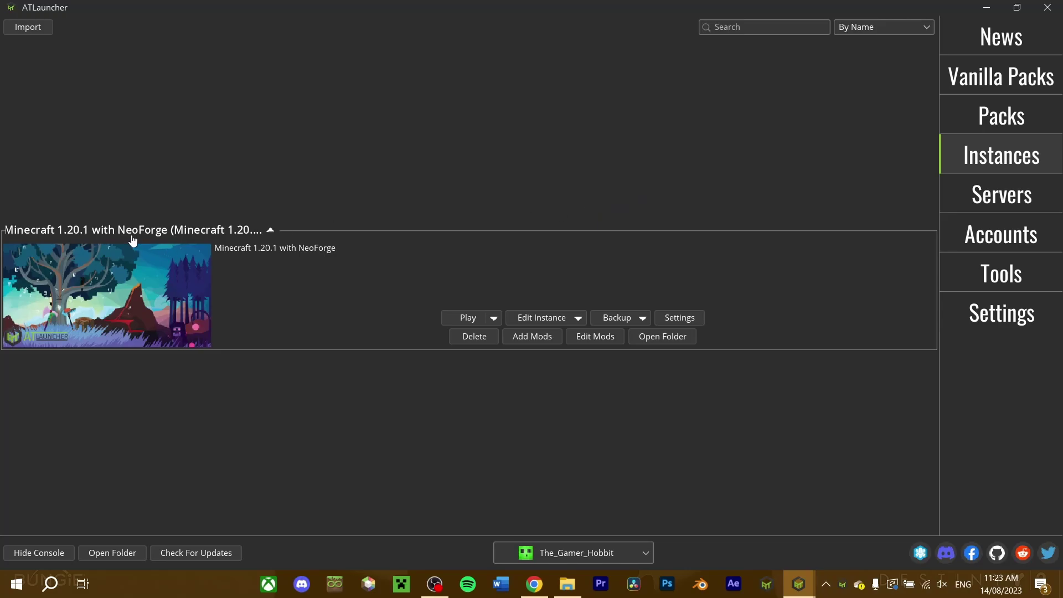
Install Ad Astra from Modrinth into the NeoForge instance with its Botarium and Resourceful Lib dependencies
click(513, 337)
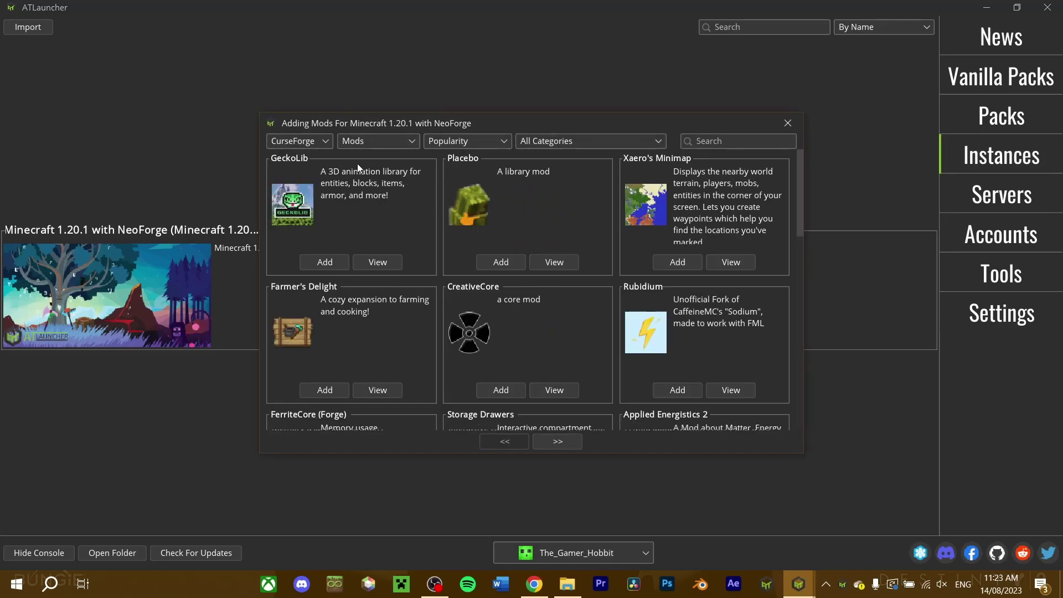
click(299, 140)
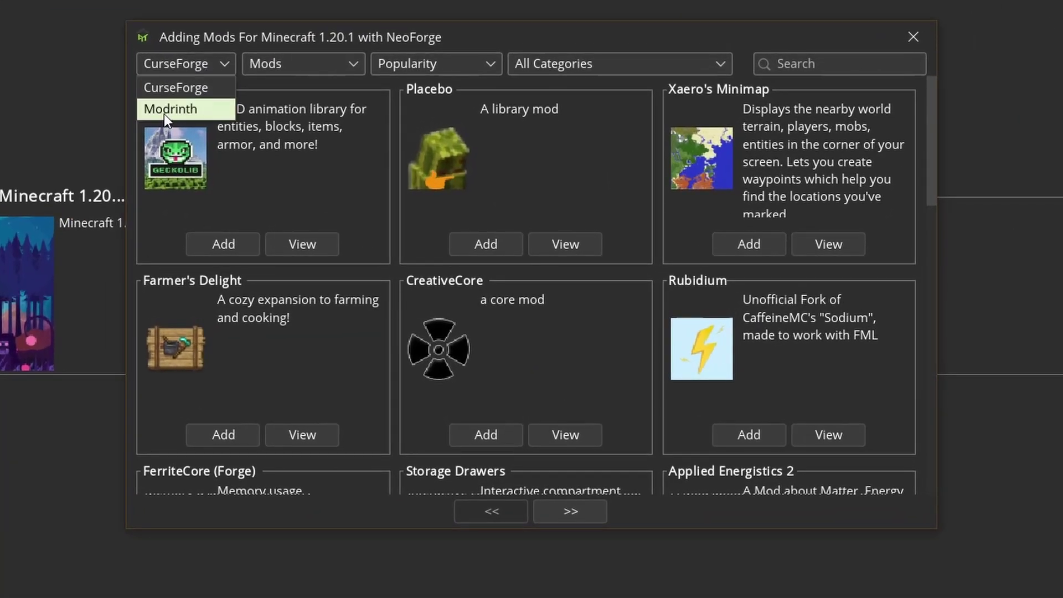
click(165, 106)
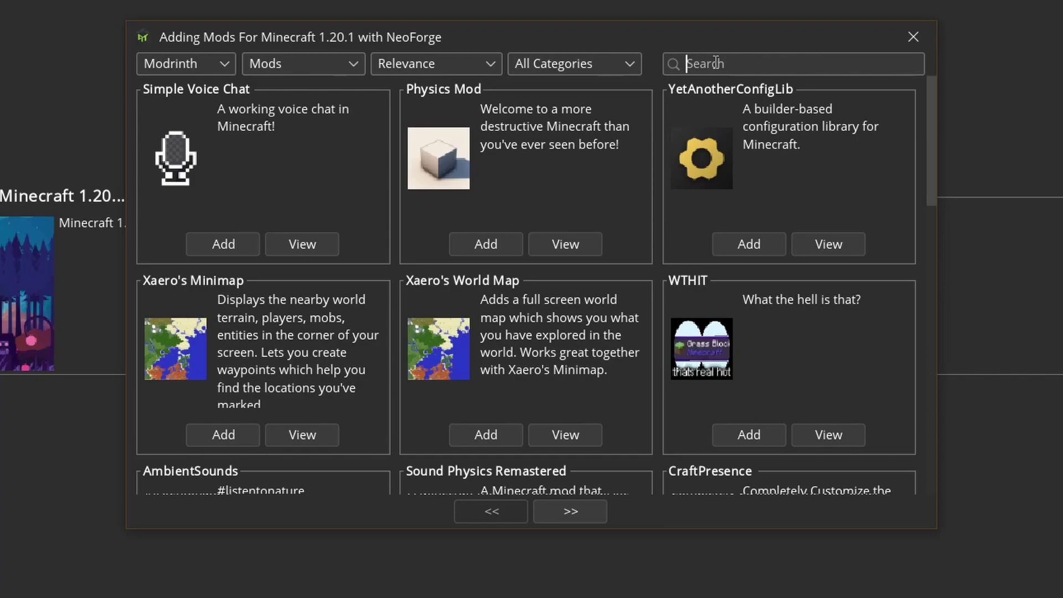
text(ad astra)
click(492, 244)
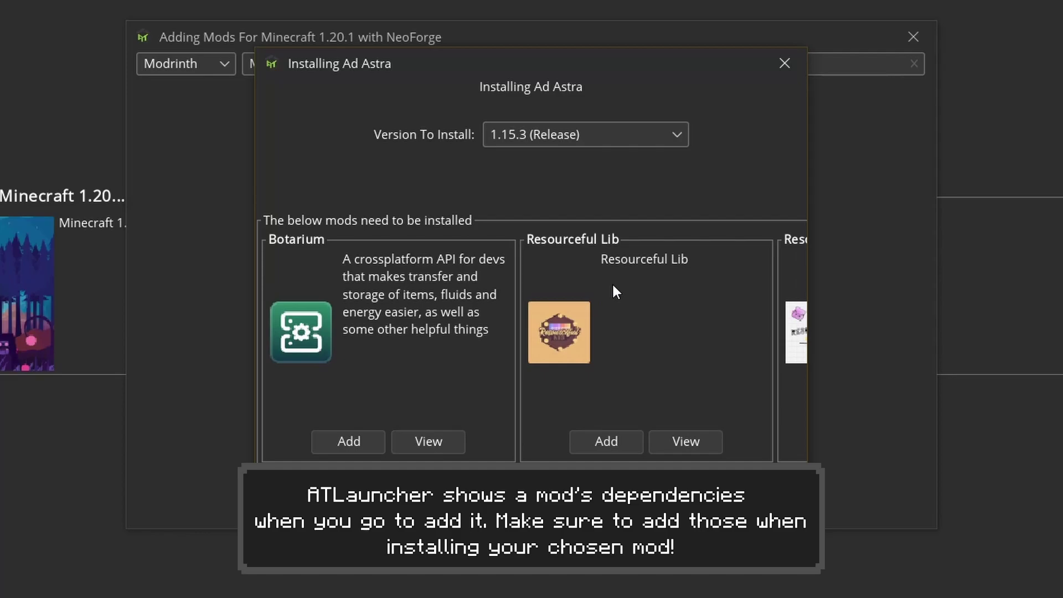
click(349, 441)
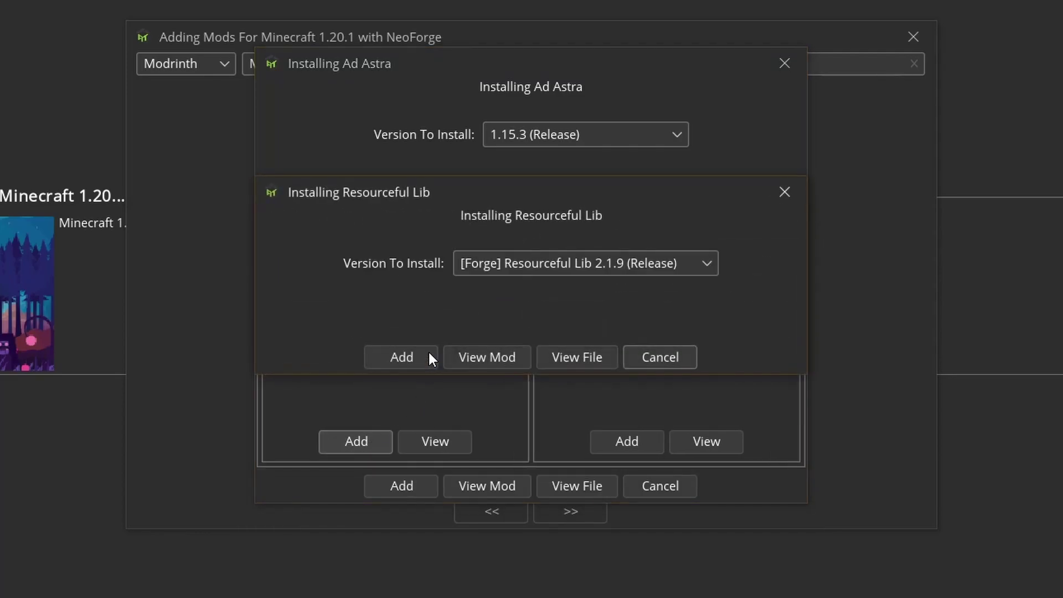
click(416, 359)
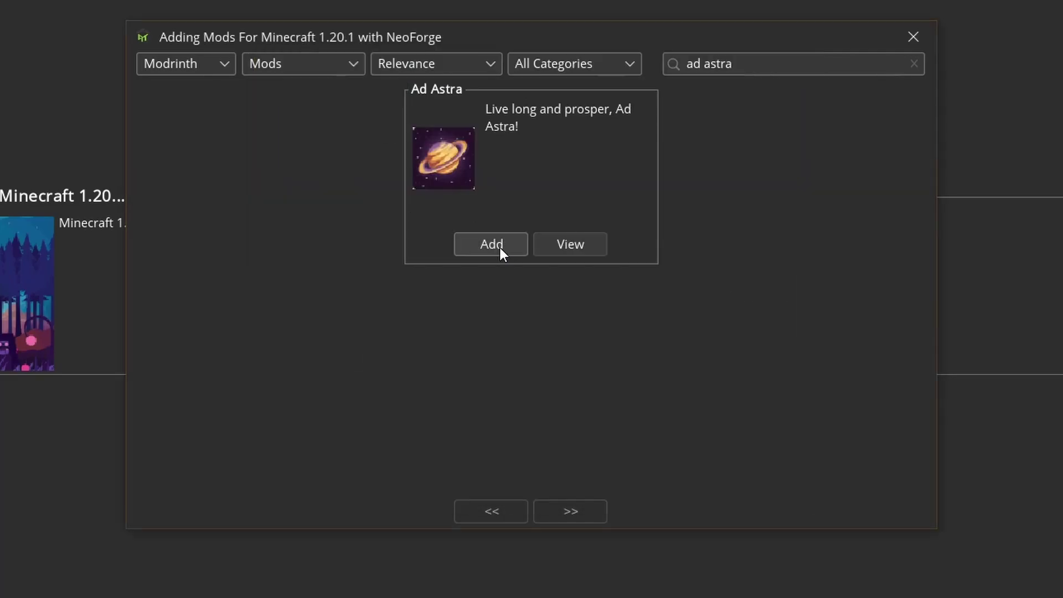
click(499, 249)
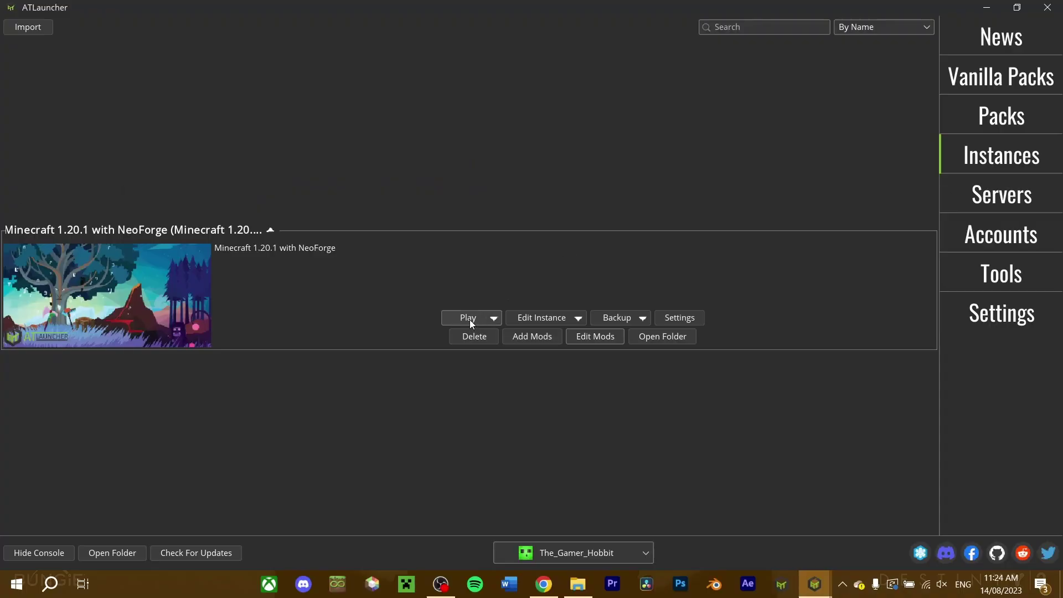
Launch the NeoForge 1.20.1 instance and check Ad Astra and Botarium versions in the mods list
click(470, 320)
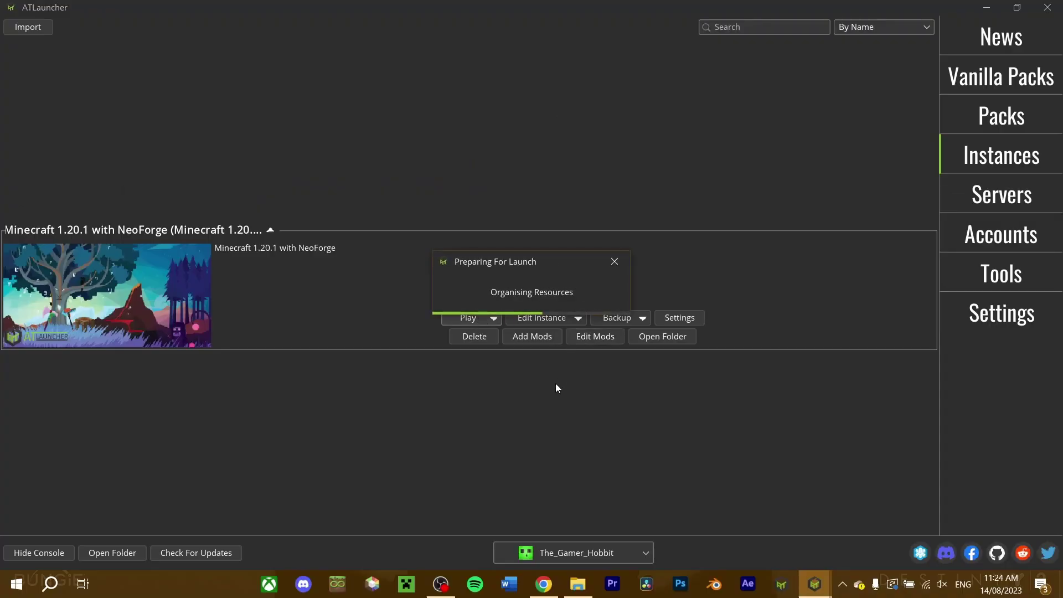
scroll(112, 304, down, 2)
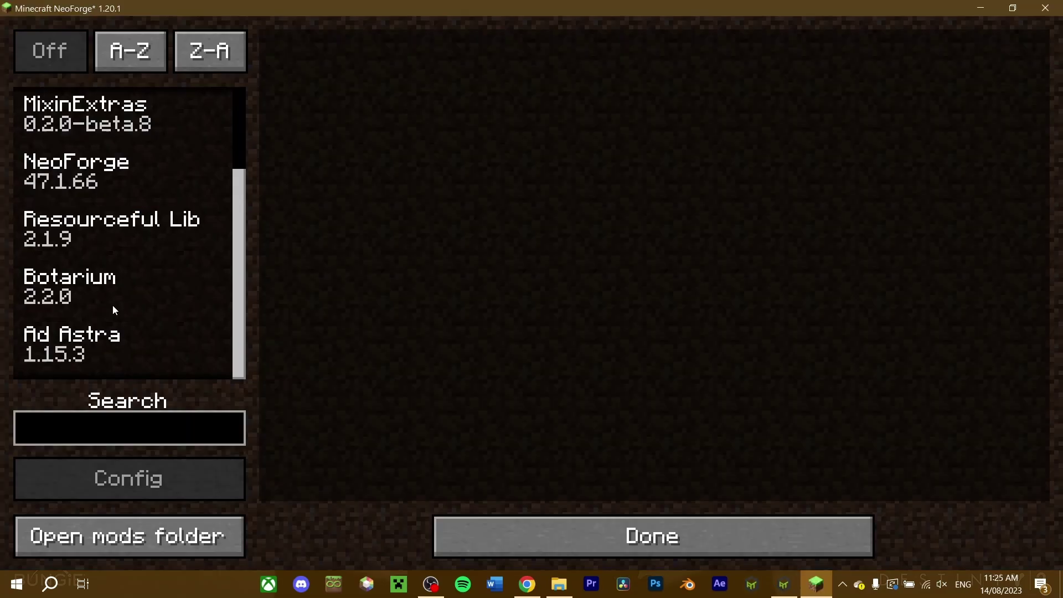
click(97, 343)
click(105, 302)
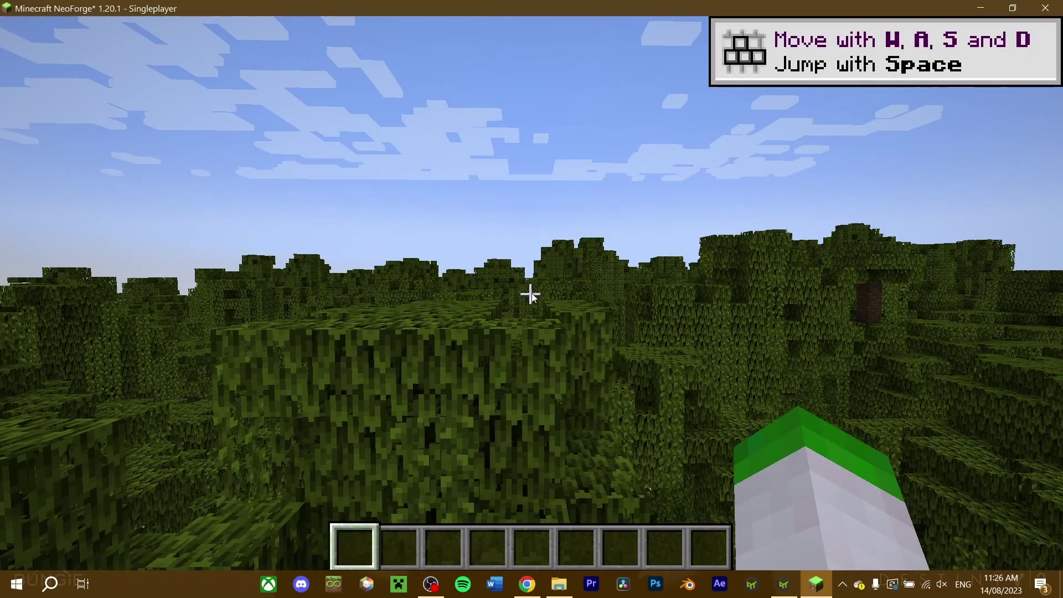
Browse the Ad Astra creative tab on page 2, from rockets and Jet Suit gear to spawn eggs
key(e)
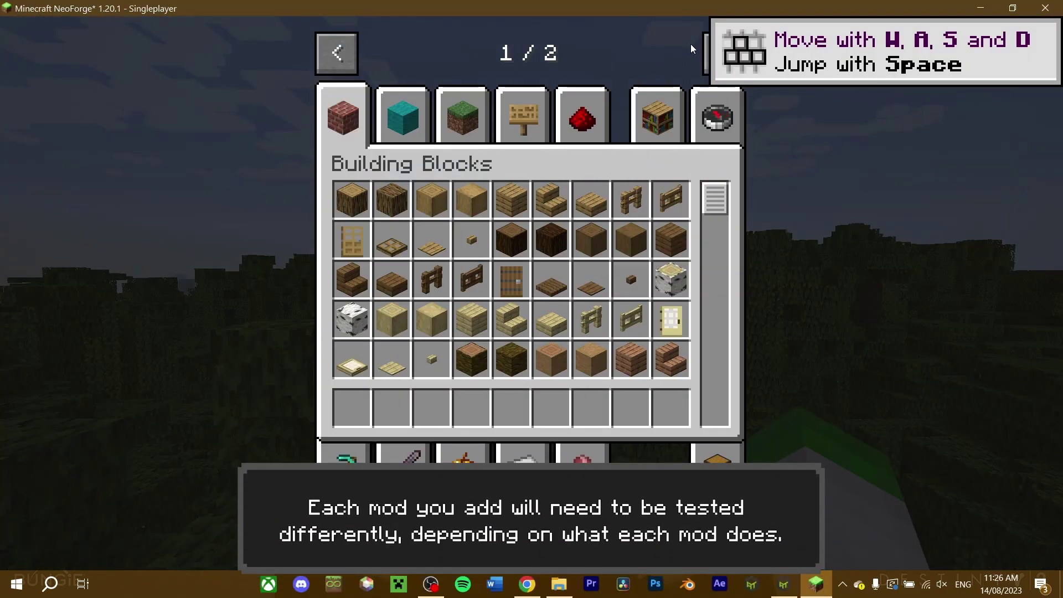
click(707, 44)
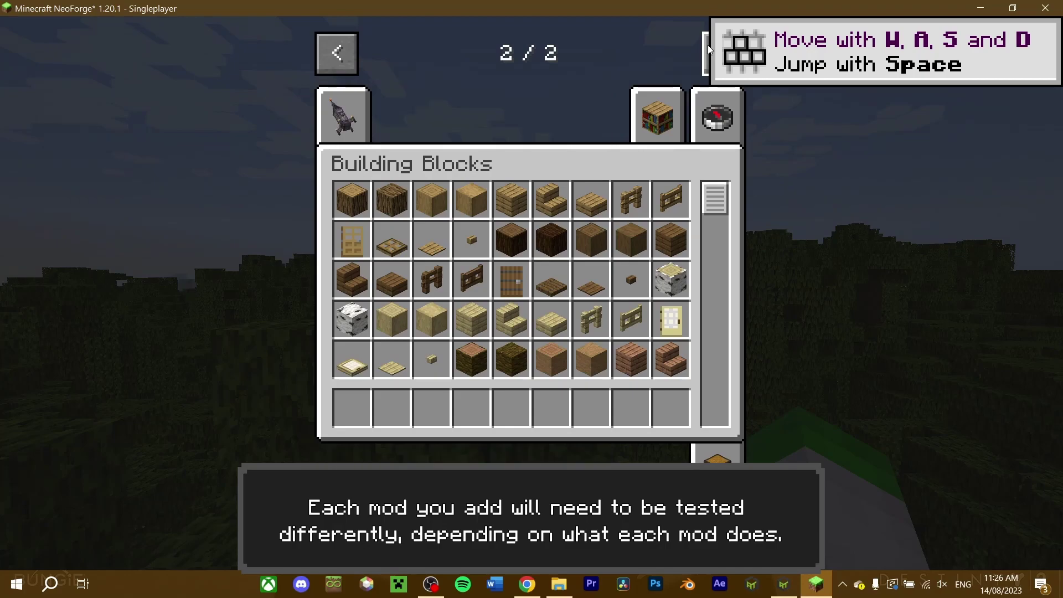
click(332, 114)
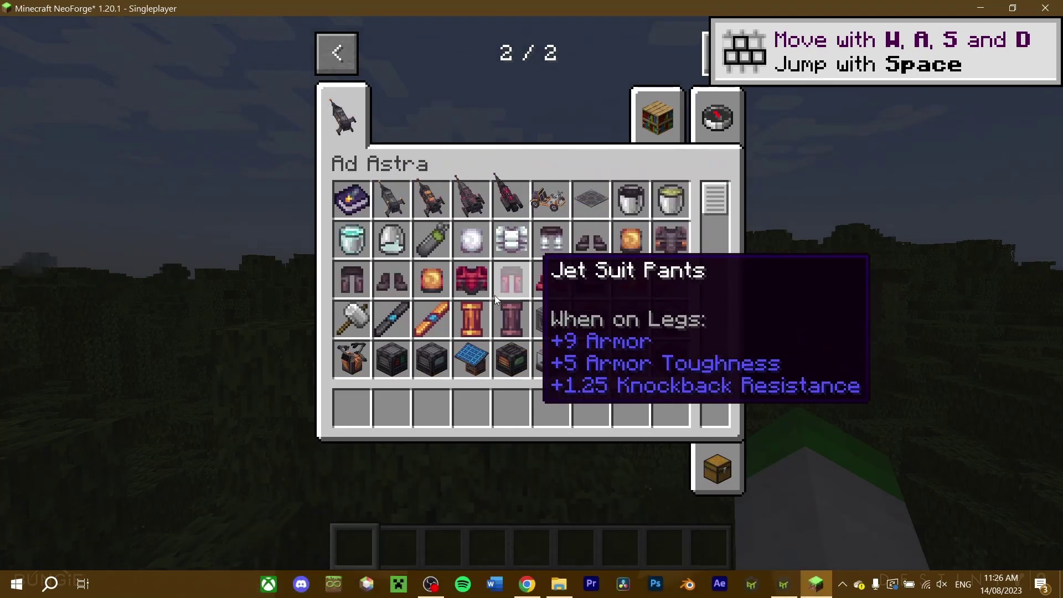
scroll(447, 332, down, 3)
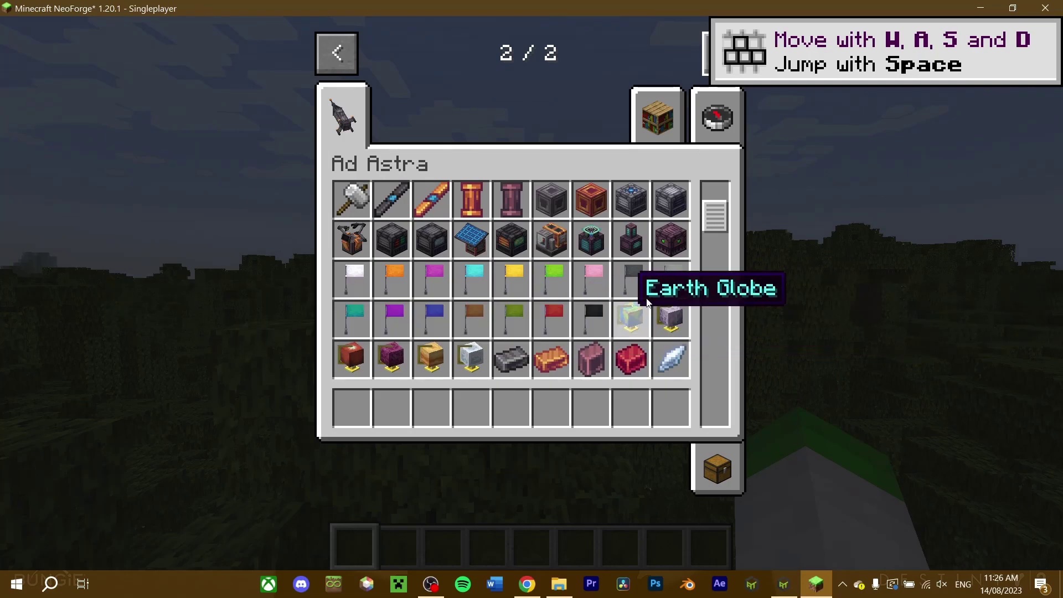
scroll(660, 294, down, 2)
scroll(461, 290, down, 10)
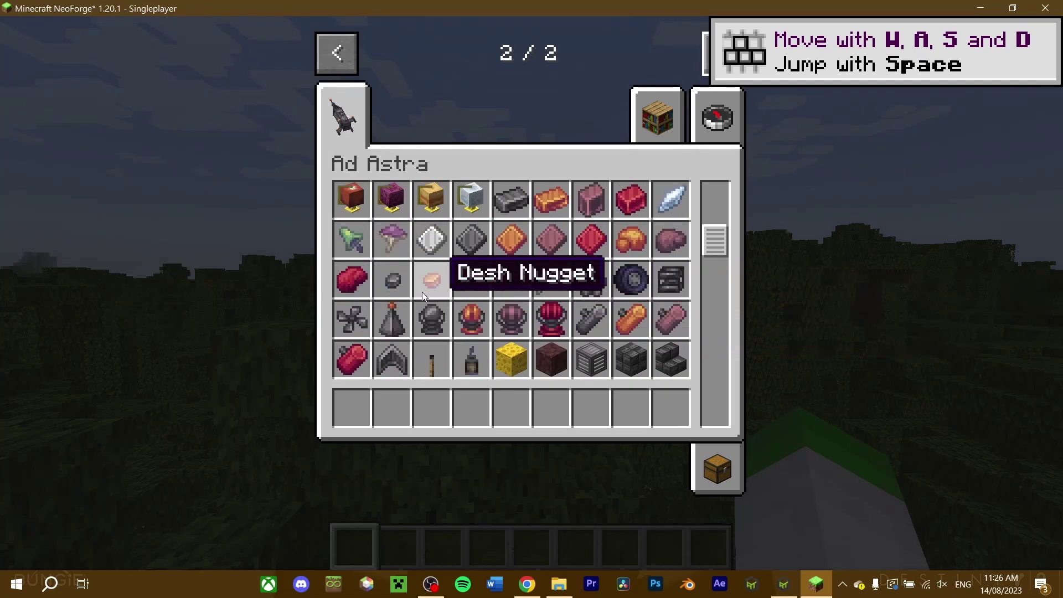
scroll(608, 318, down, 4)
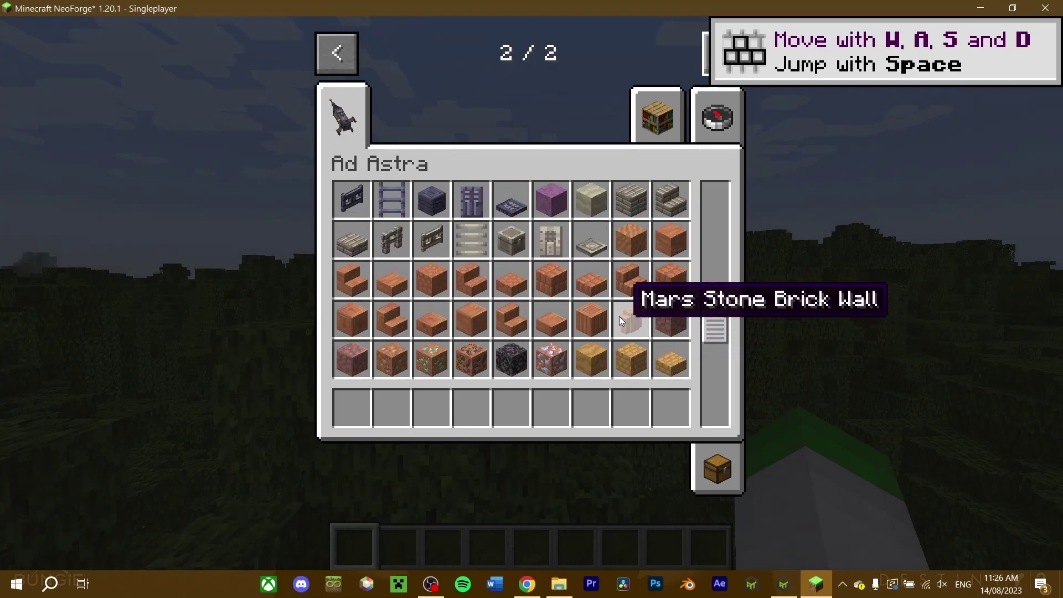
scroll(621, 316, down, 6)
scroll(617, 320, down, 8)
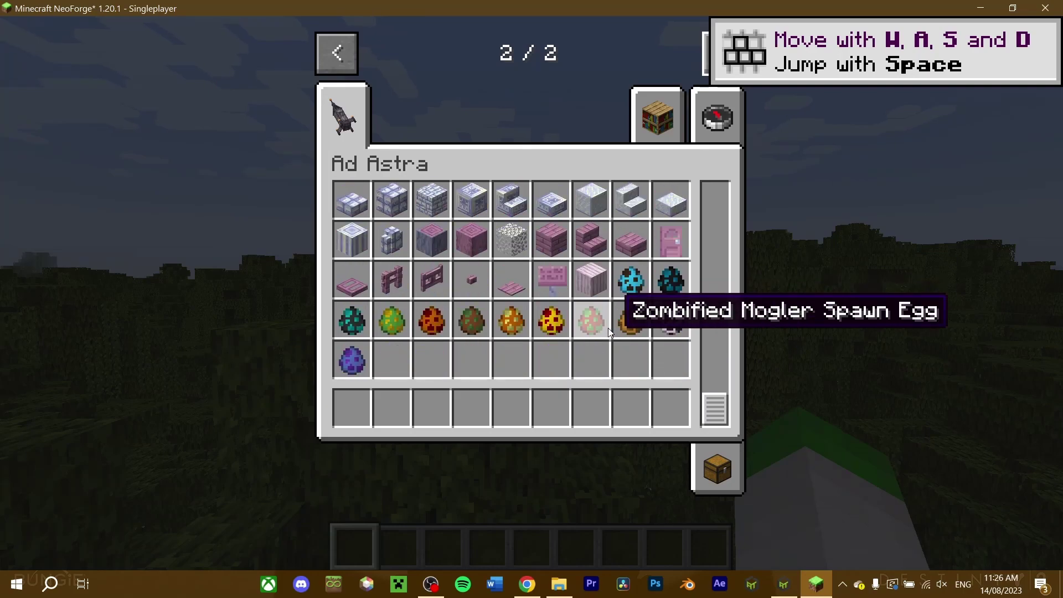
scroll(606, 327, up, 1)
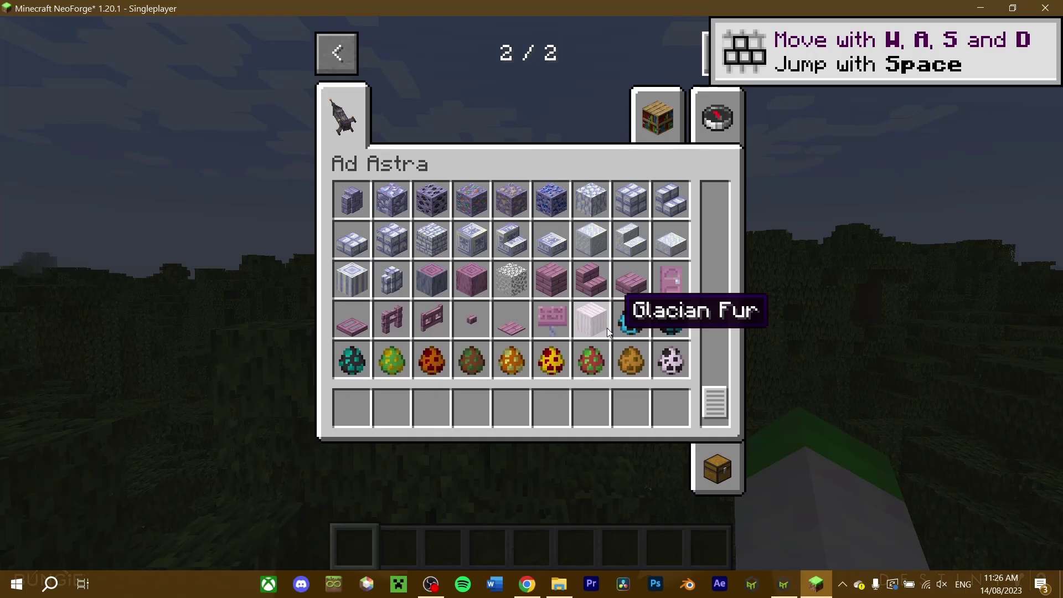